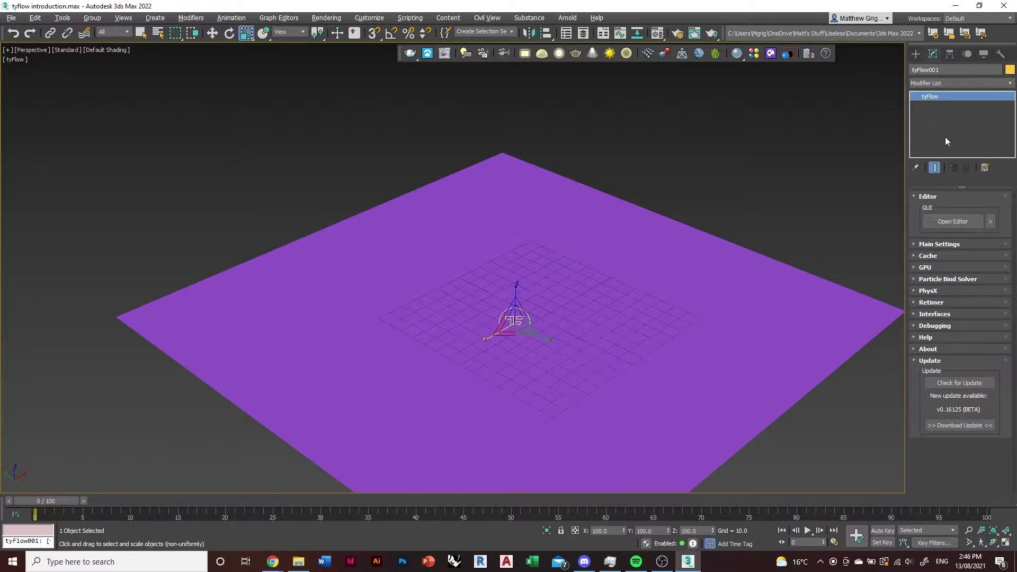
- Open the tyFlow editor, narrow its window and place it beside the purple plane in the viewport
click(964, 223)
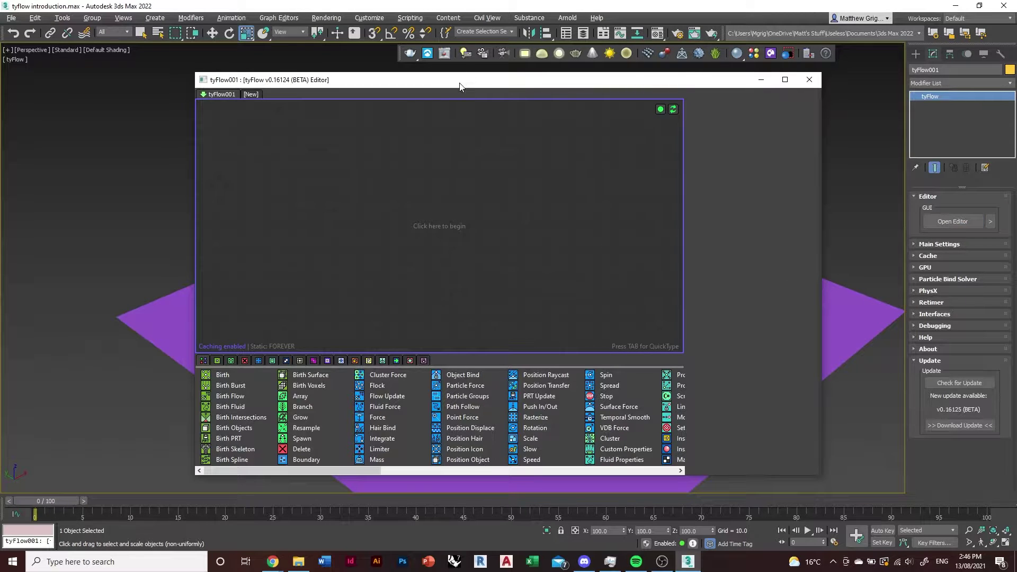
drag(460, 86, 276, 78)
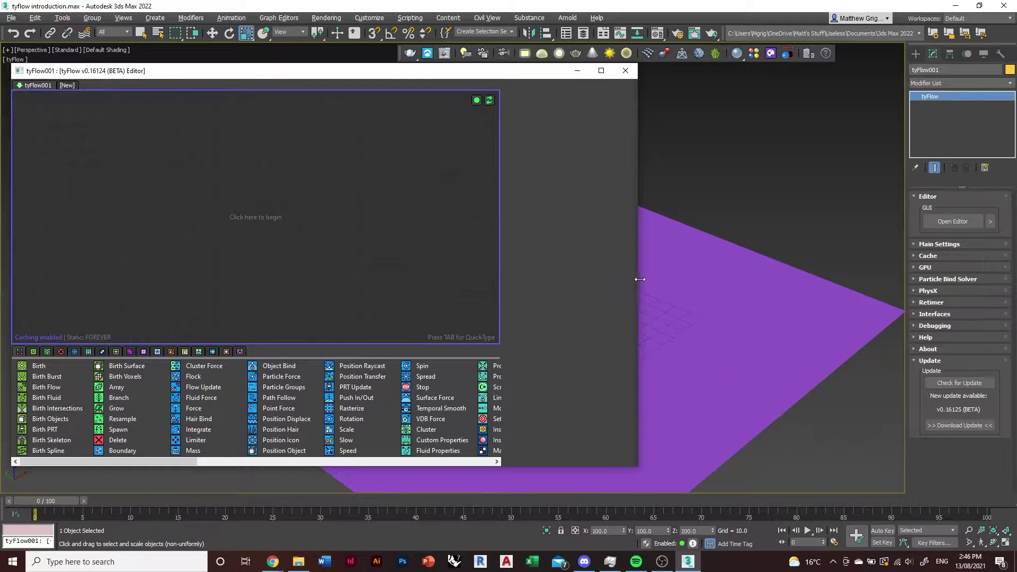
drag(640, 279, 334, 281)
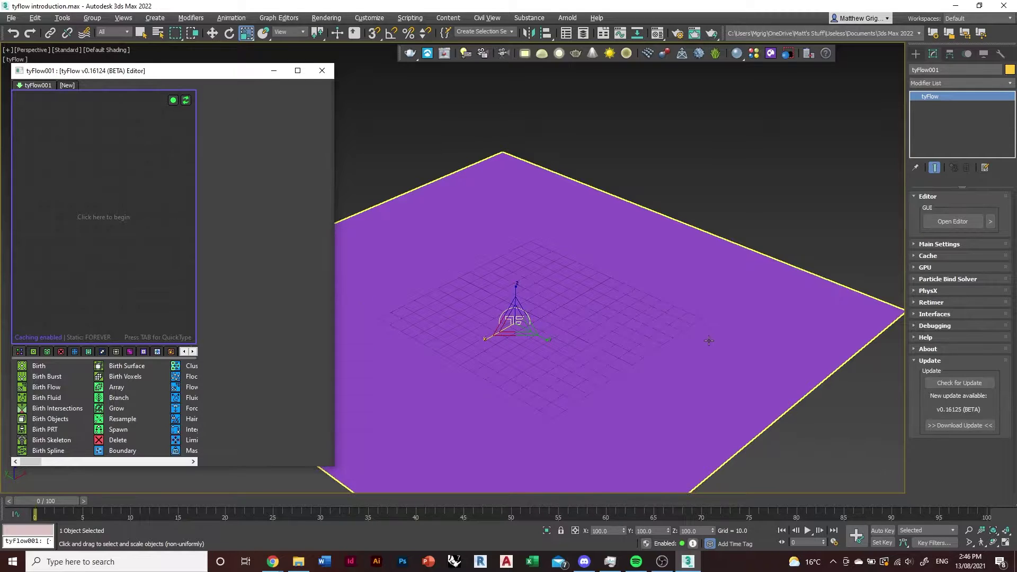
- Change the ground plane's object color to white and deselect the plane
click(750, 323)
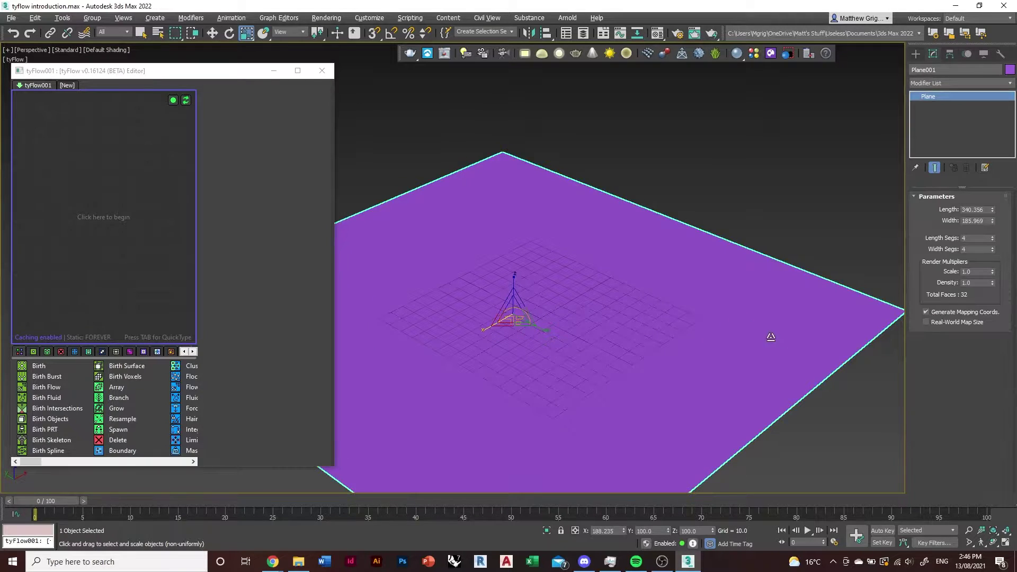
click(1009, 70)
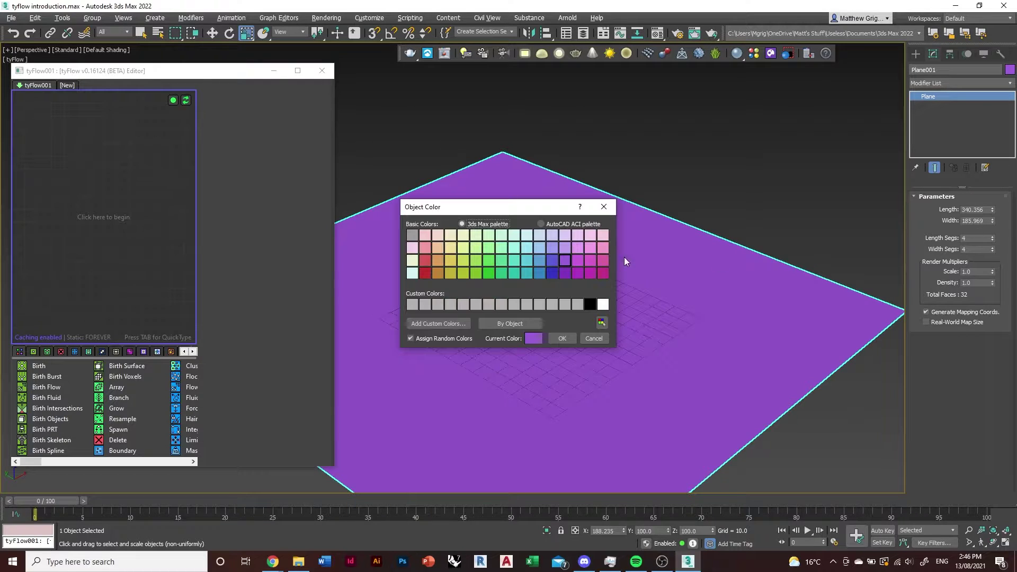
click(554, 338)
click(784, 192)
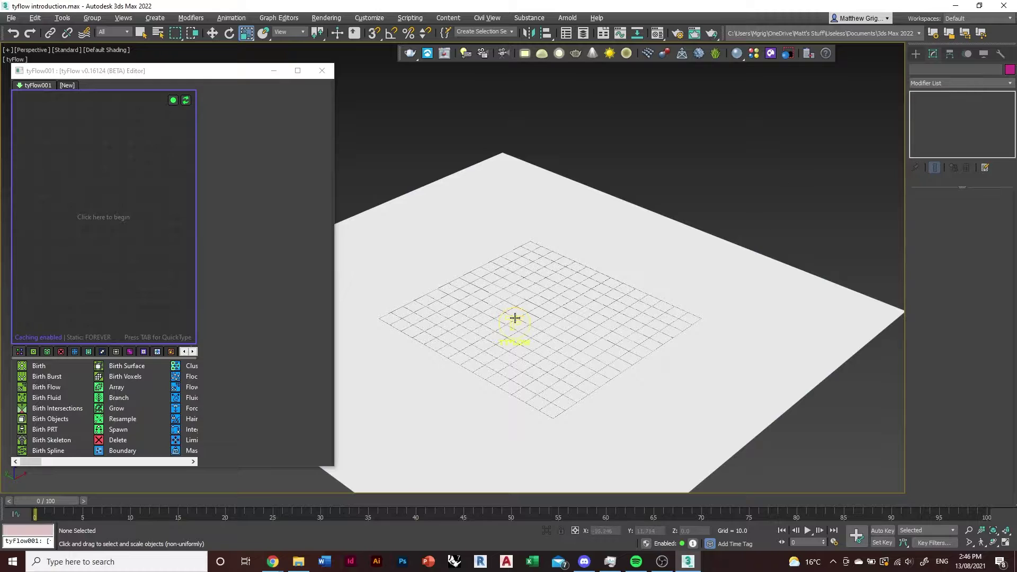
- Select the tyFlow object and create a Simple PhysX Flow preset in its empty editor graph
click(549, 334)
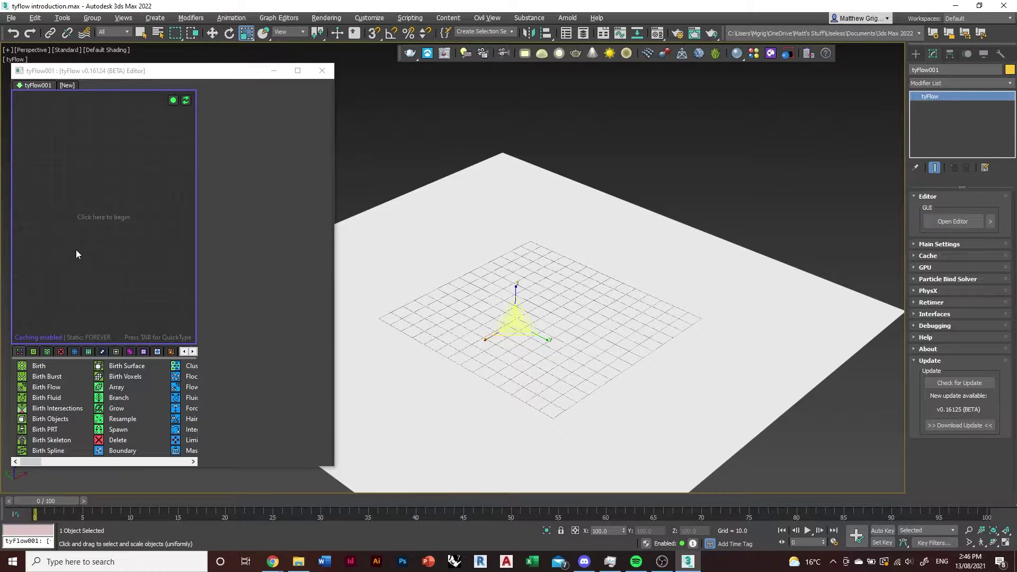
right_click(100, 199)
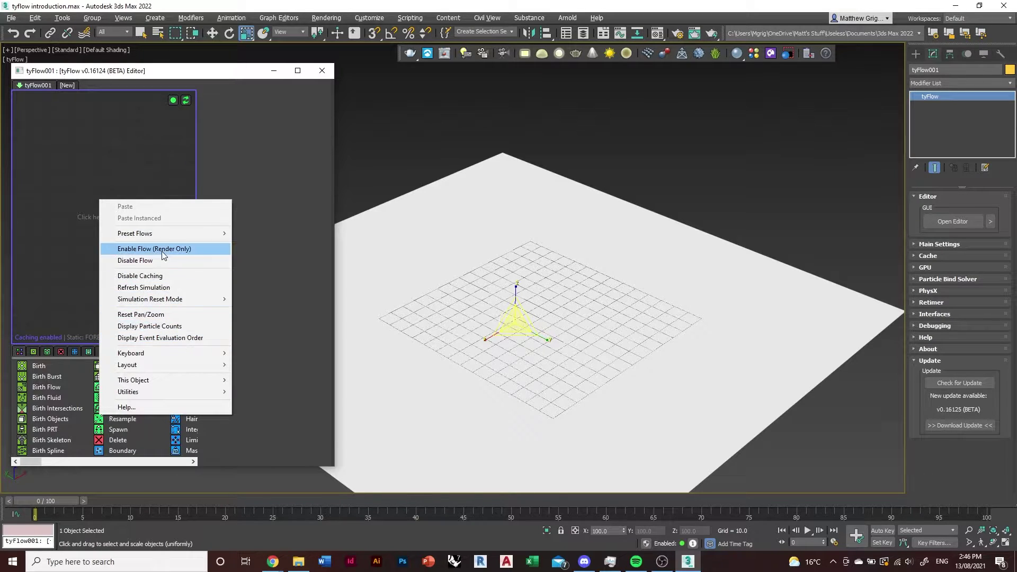
mouse_move(168, 236)
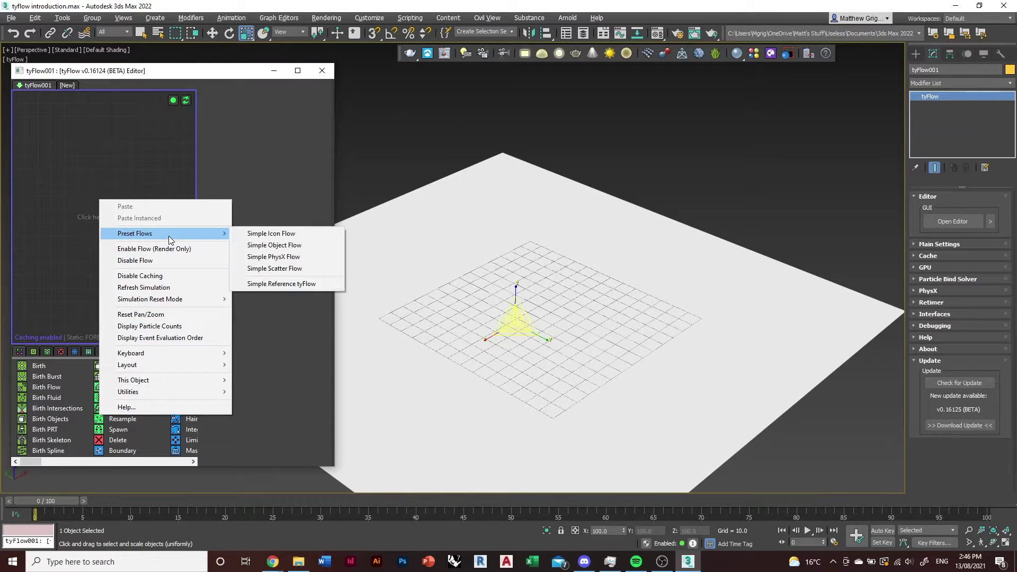
click(300, 260)
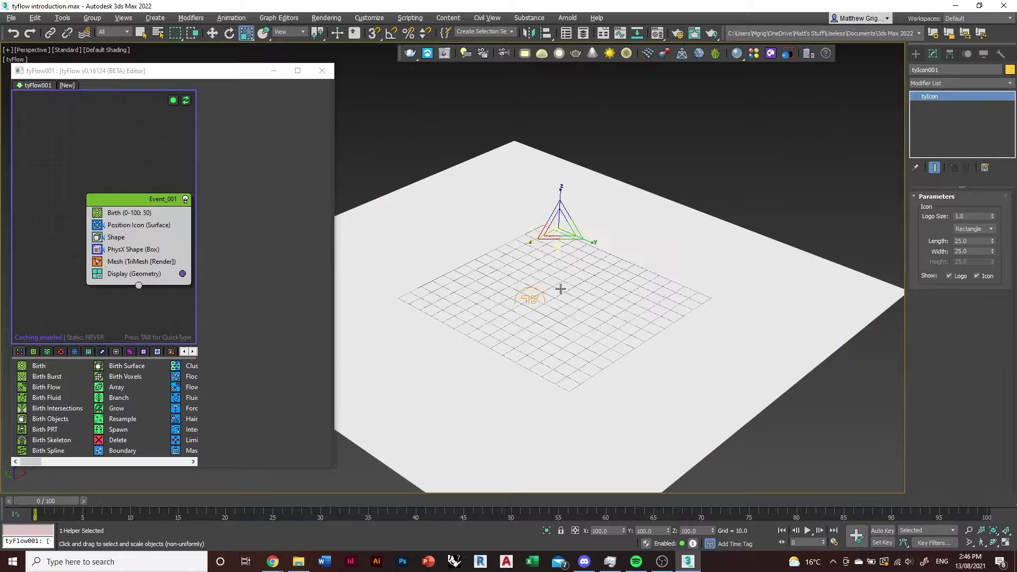
- Raise the emitter icon above the plane to a Z position of about 114.5 and play the simulation
key(w)
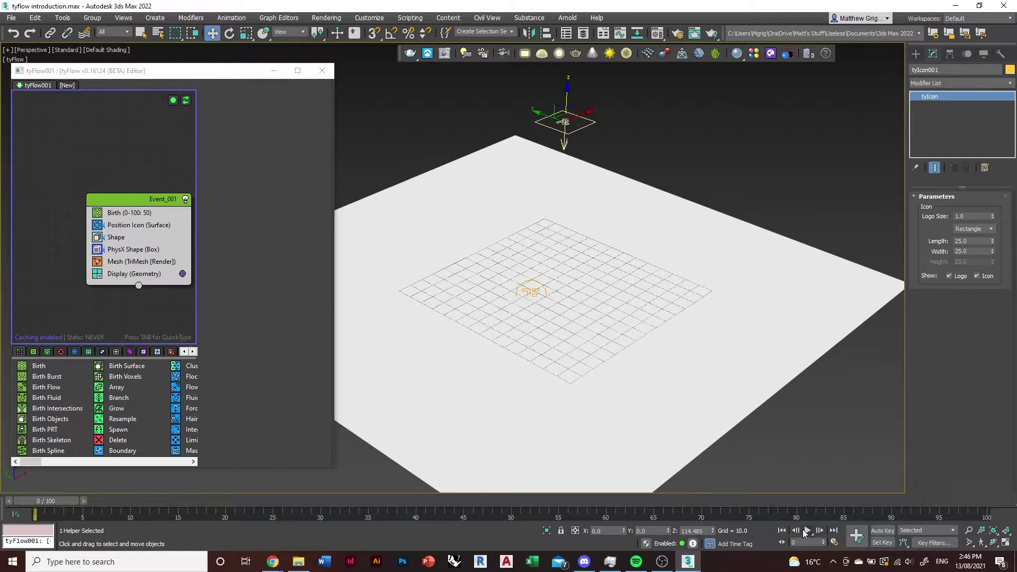
click(807, 530)
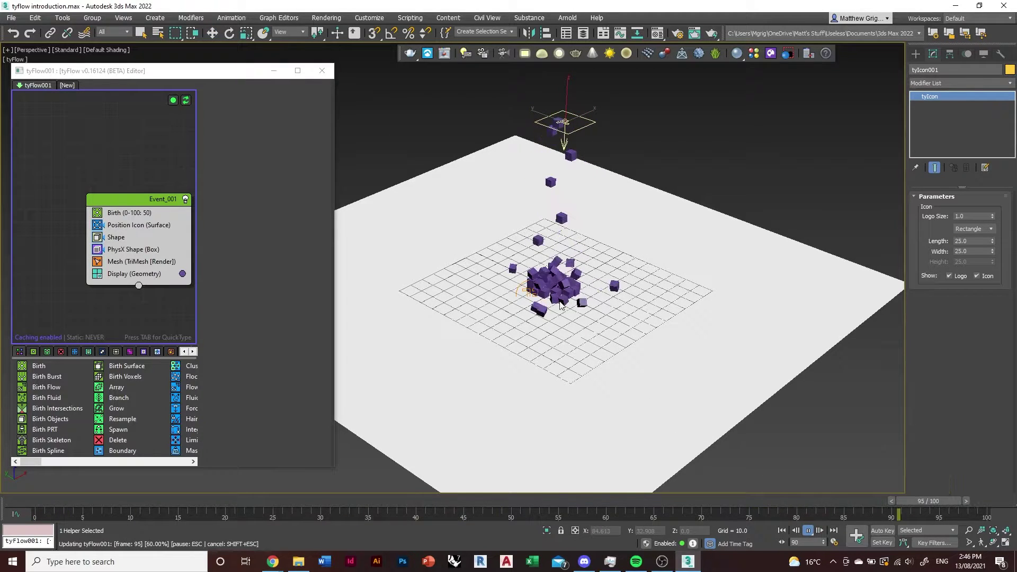
scroll(536, 349, down, 4)
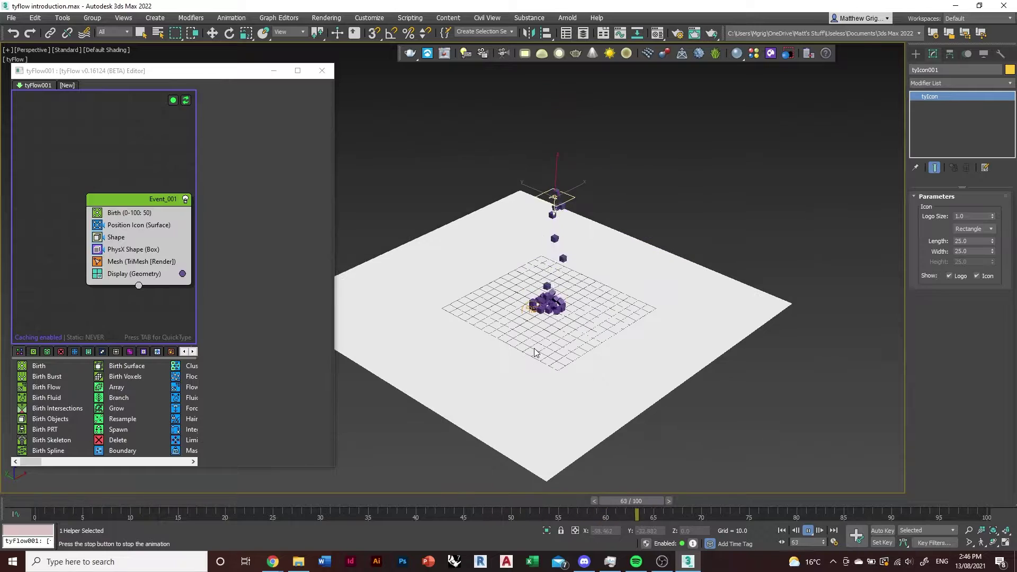
scroll(558, 271, up, 8)
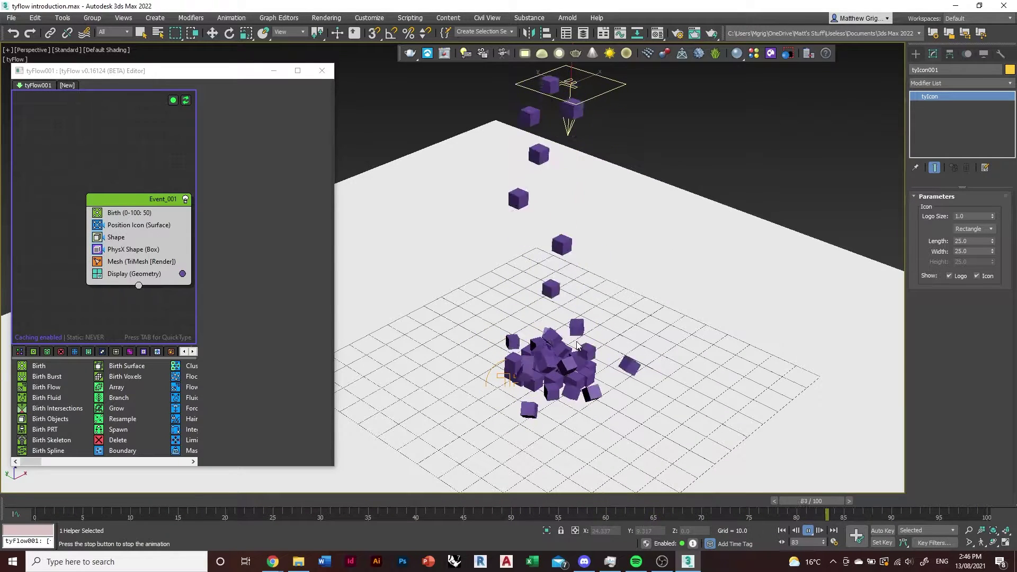
scroll(586, 209, down, 5)
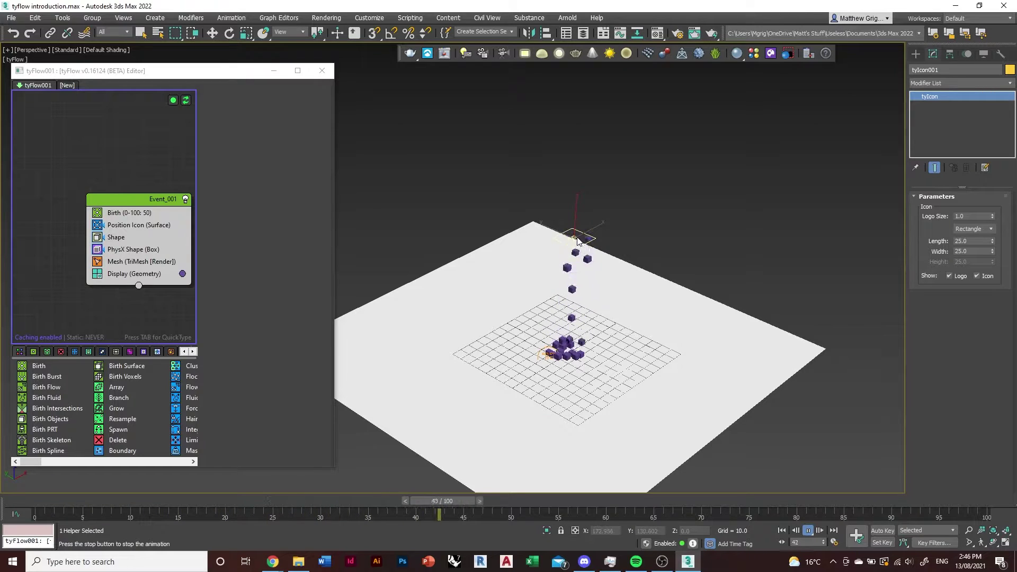
- Raise the emitter icon further, to a Z position of about 197, and replay the simulation
key(w)
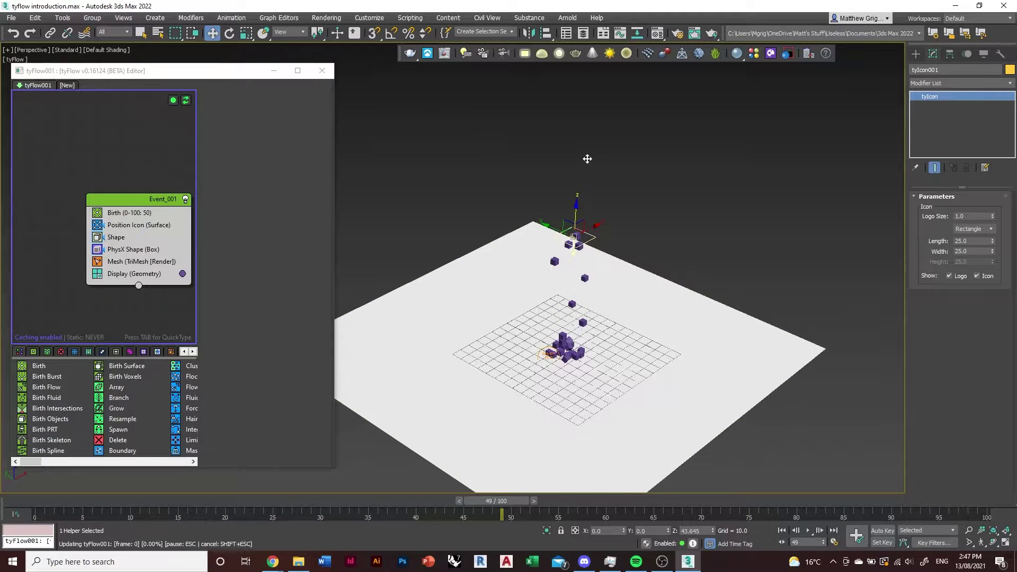
drag(586, 158, 583, 106)
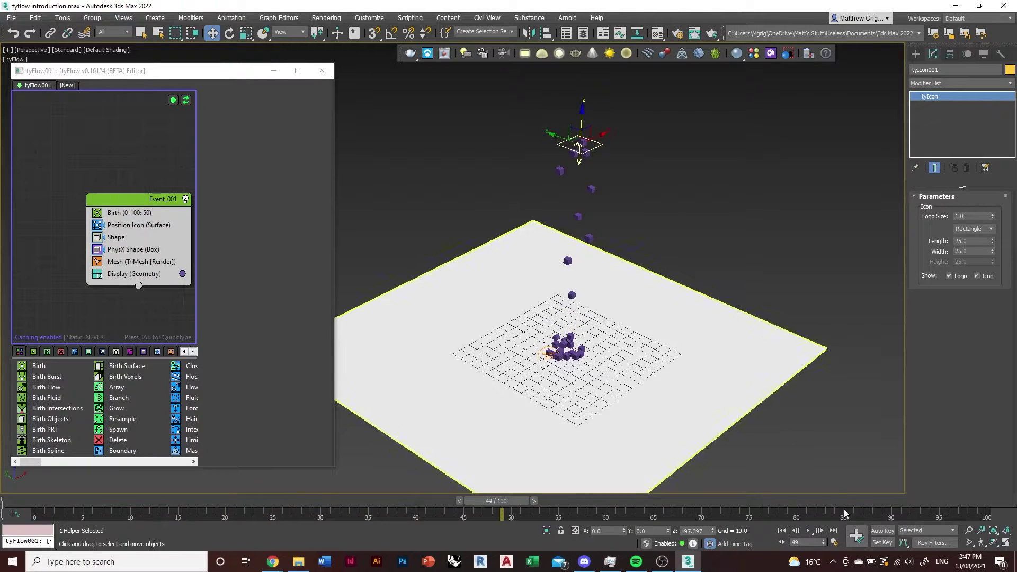
click(807, 531)
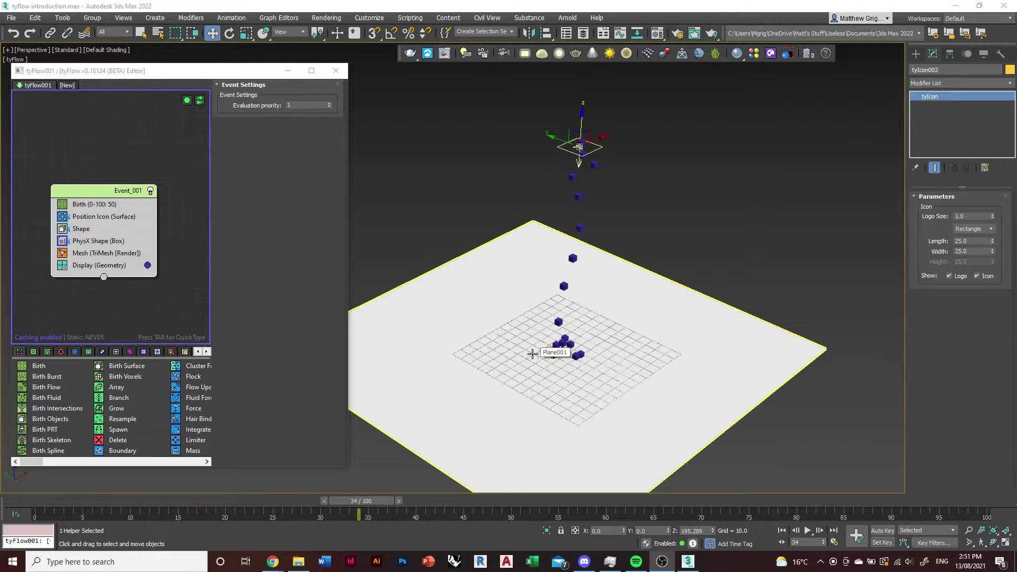
- Set the 3D mesh type of Event_001's Shape operator to Cylinder (LowRes) and play the simulation
click(107, 228)
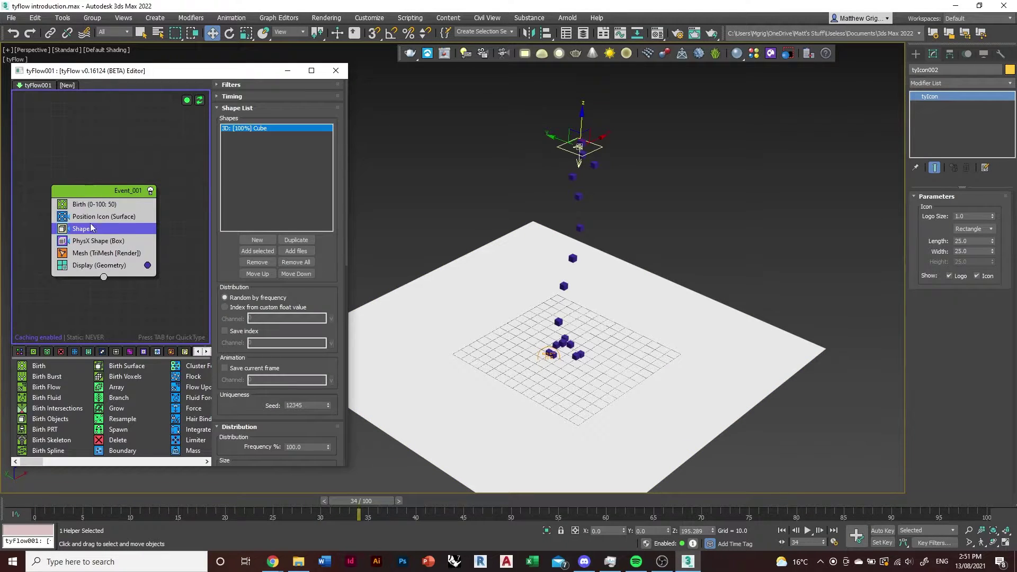
scroll(276, 268, down, 5)
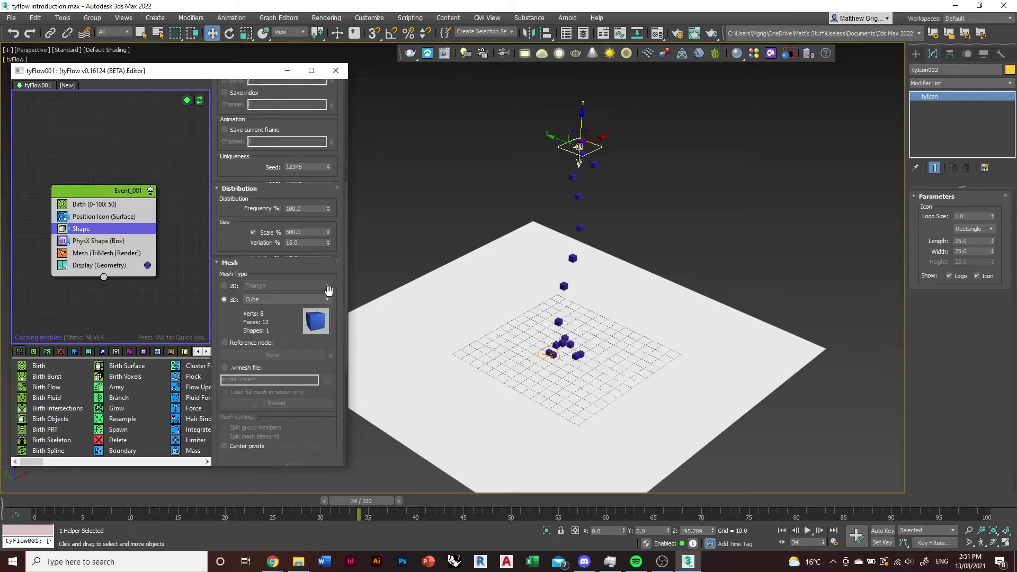
click(327, 268)
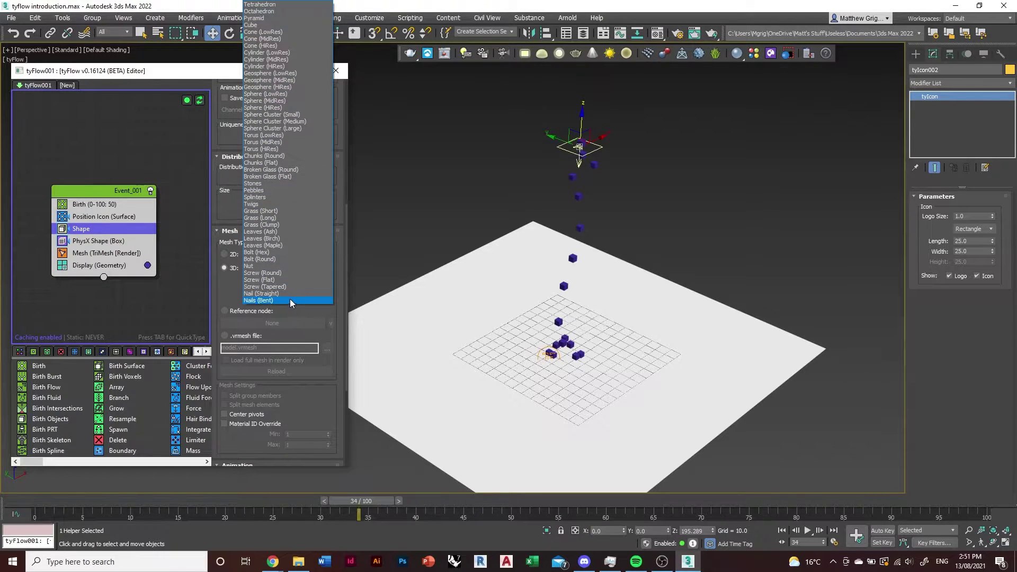
click(285, 53)
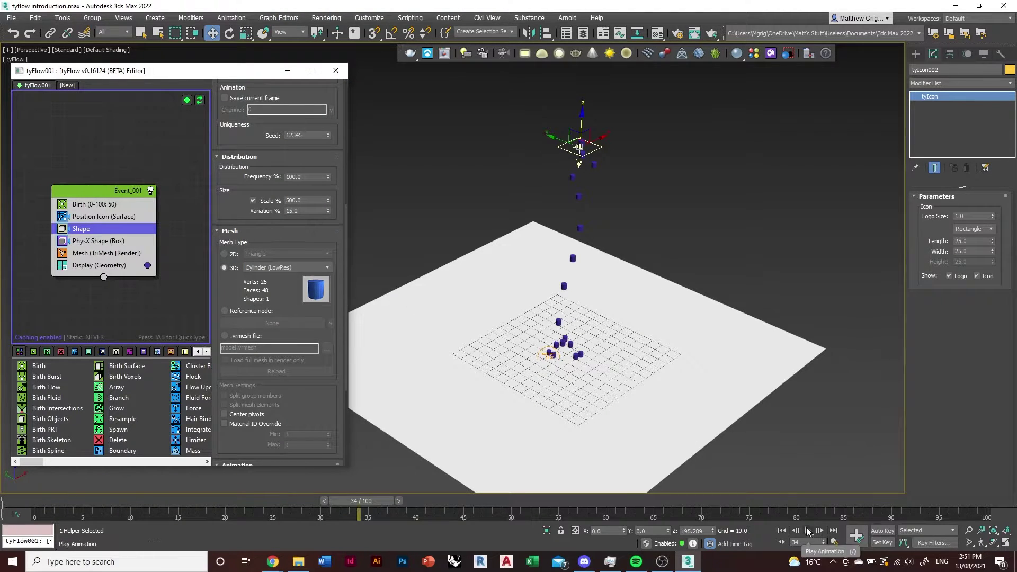
click(807, 531)
scroll(570, 350, up, 4)
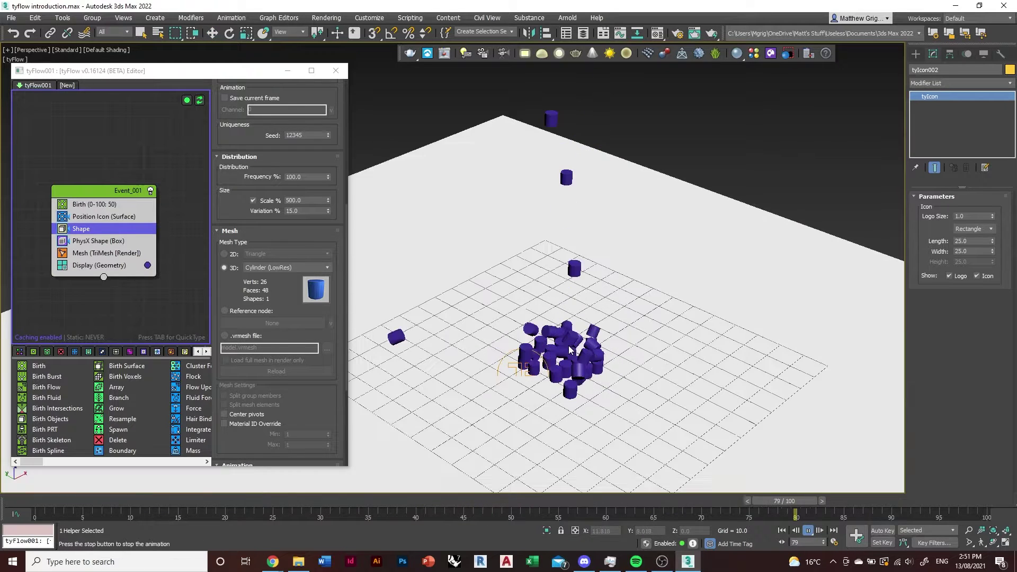
scroll(570, 350, up, 3)
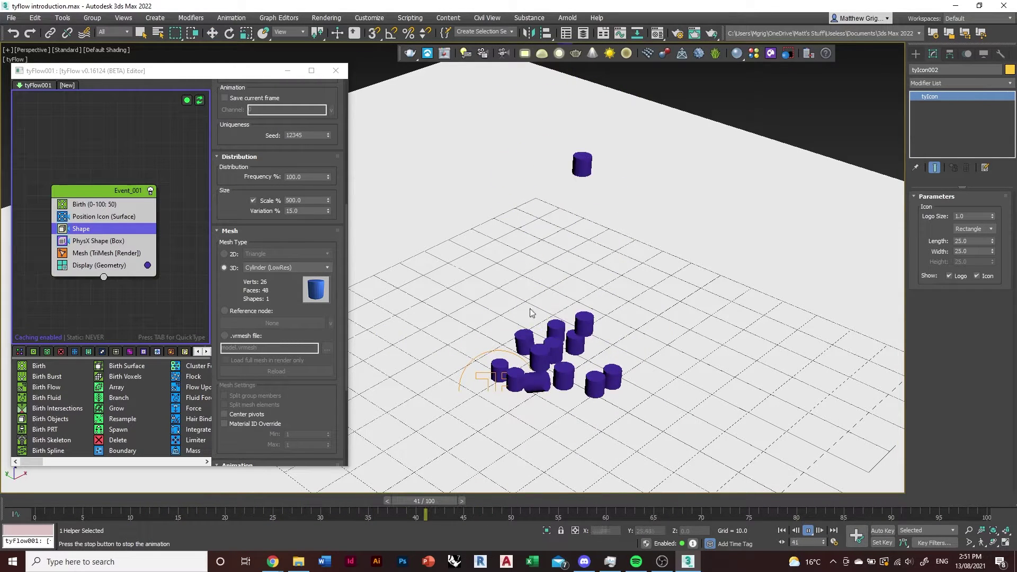
- Switch the particles' 3D mesh type to Sphere (HiRes) and watch the spheres fall onto the plane
click(306, 268)
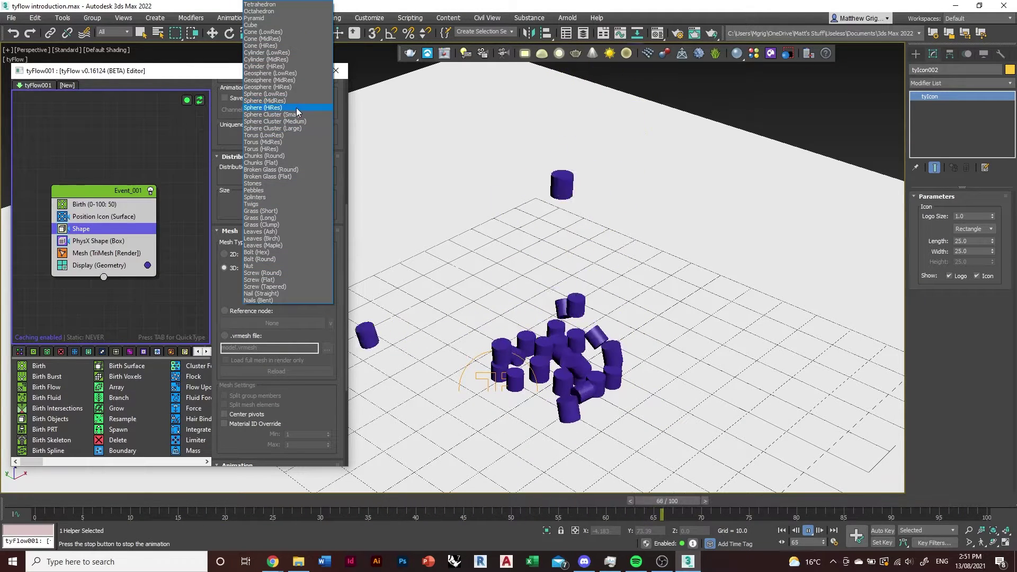
click(297, 108)
scroll(549, 302, down, 5)
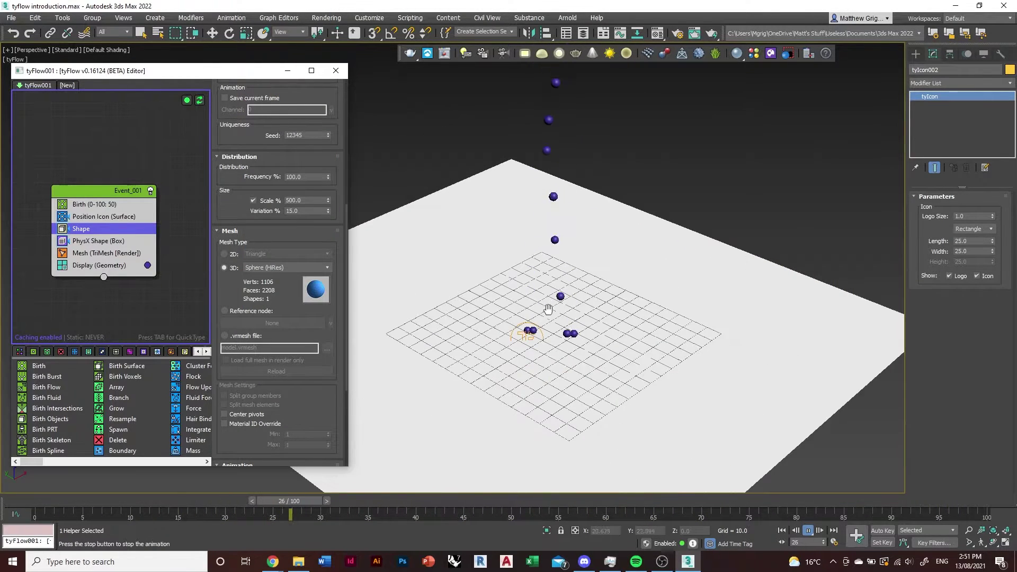
scroll(541, 327, up, 3)
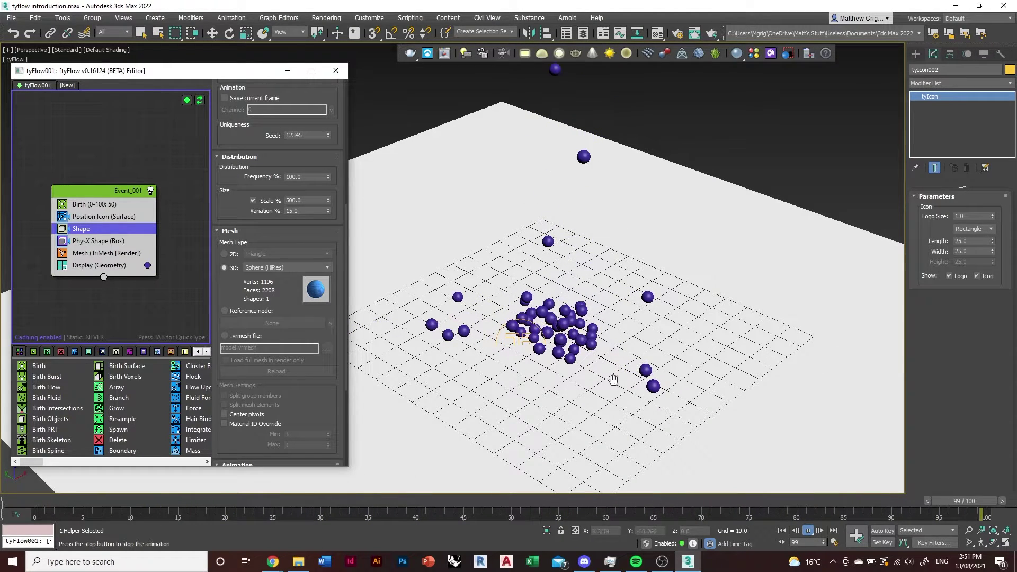
- Set the particles' 3D mesh type to Grass (Long) and choose purple as Event_001's display color
click(294, 268)
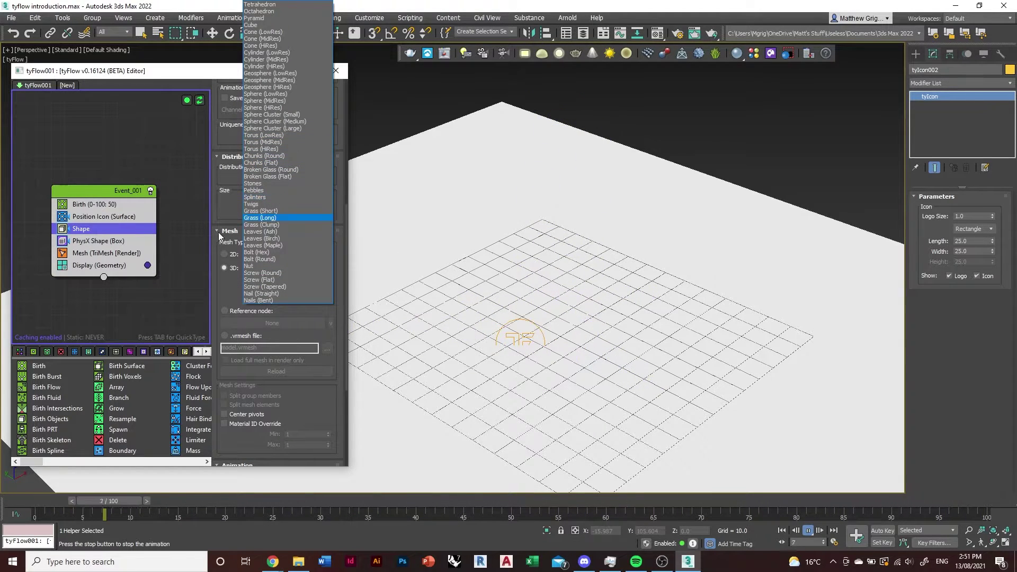
click(260, 218)
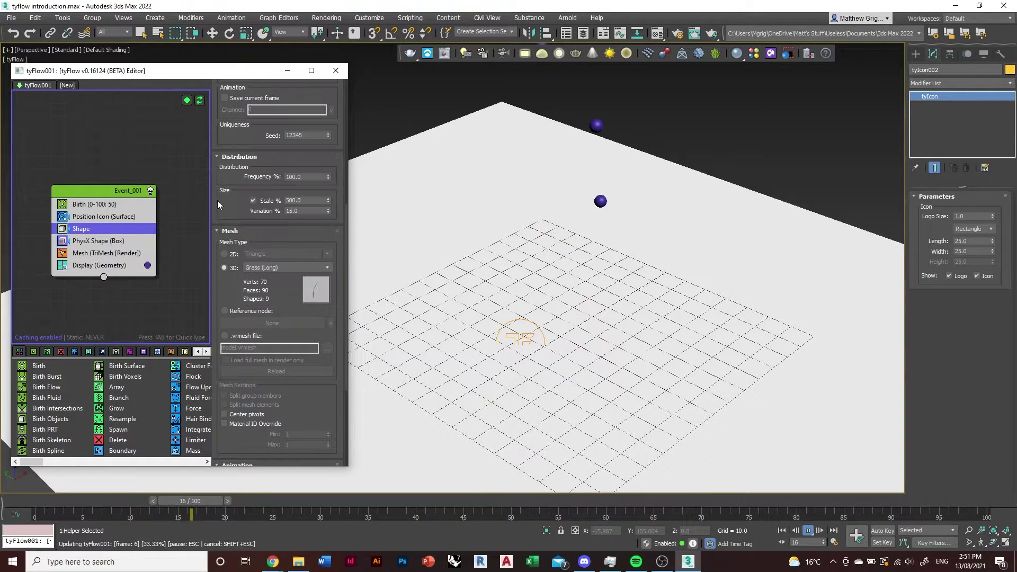
click(148, 264)
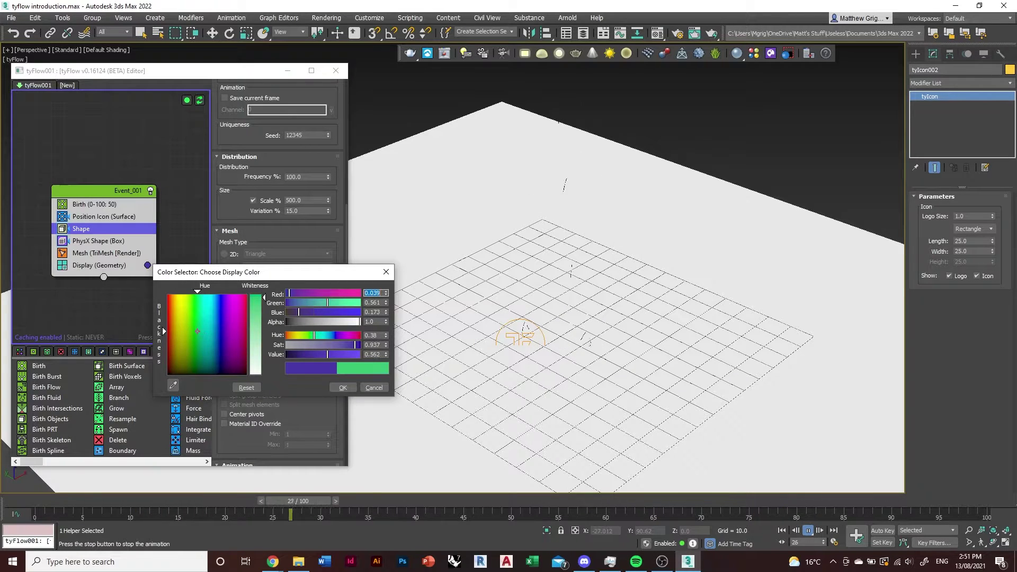
drag(198, 331, 228, 339)
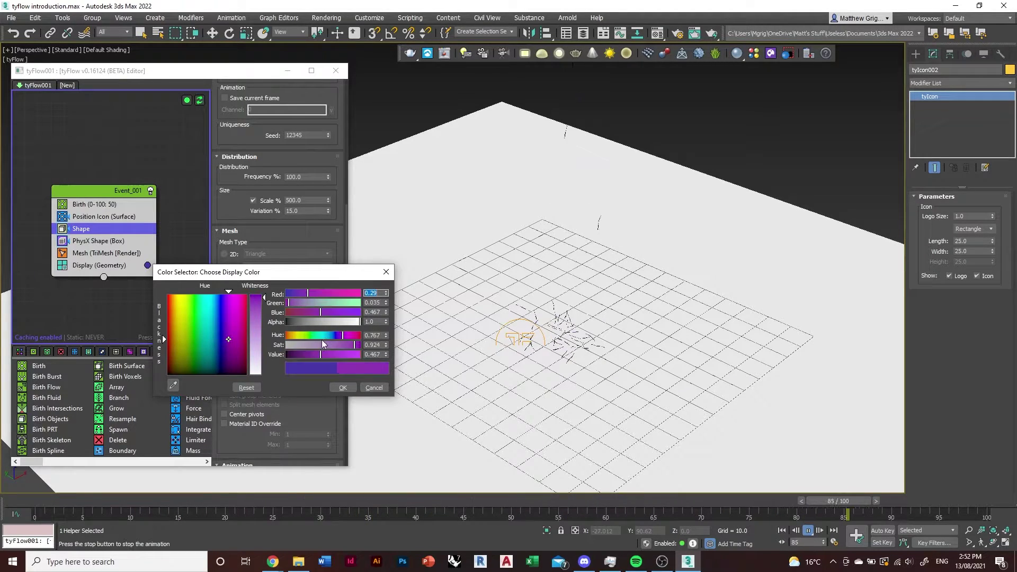
click(349, 387)
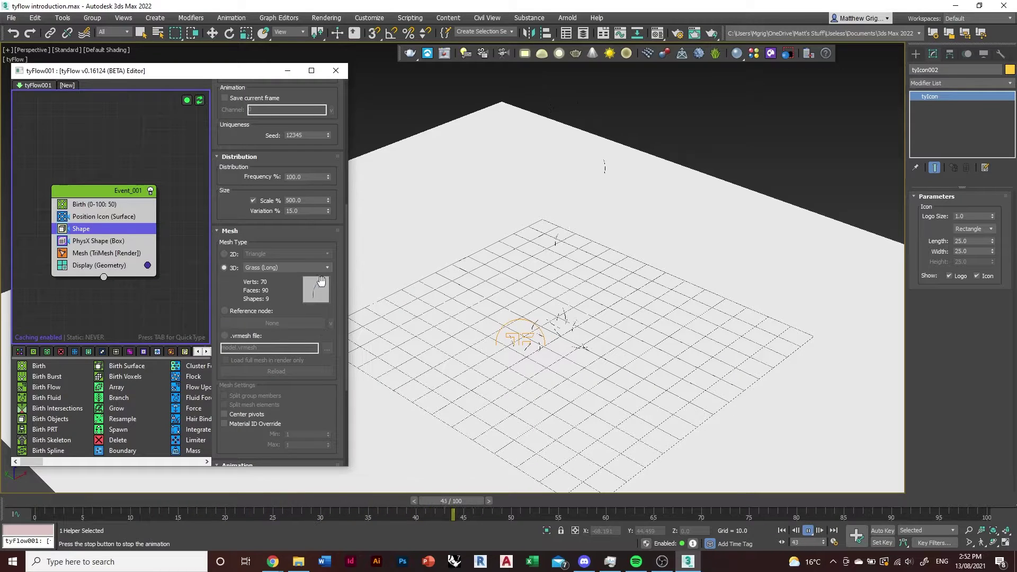
- Set the particles' 3D mesh type to Chunks (Round) in the Shape operator
click(299, 269)
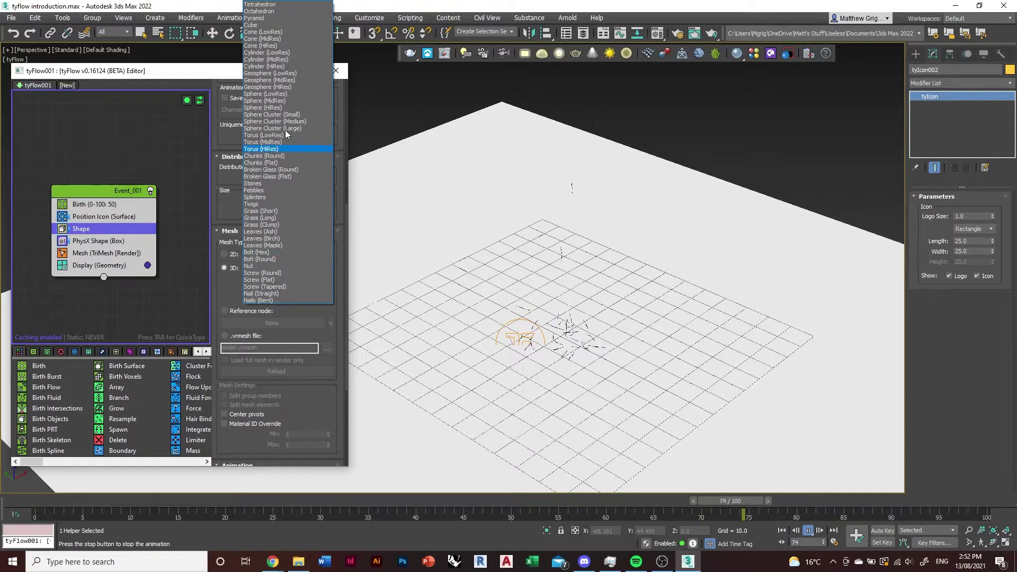
click(299, 157)
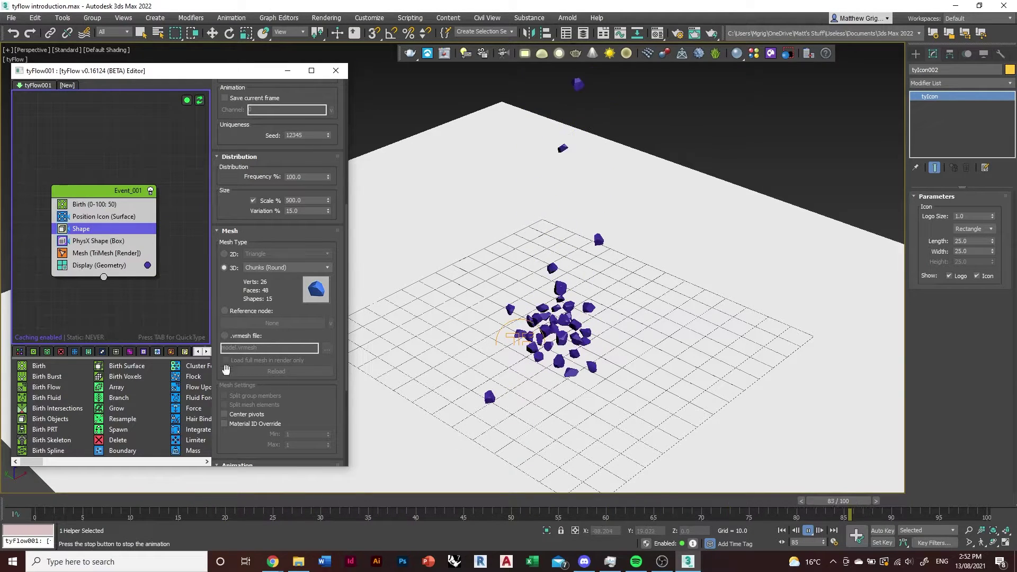
- Set Event_001's display color to green while the simulation plays
click(148, 266)
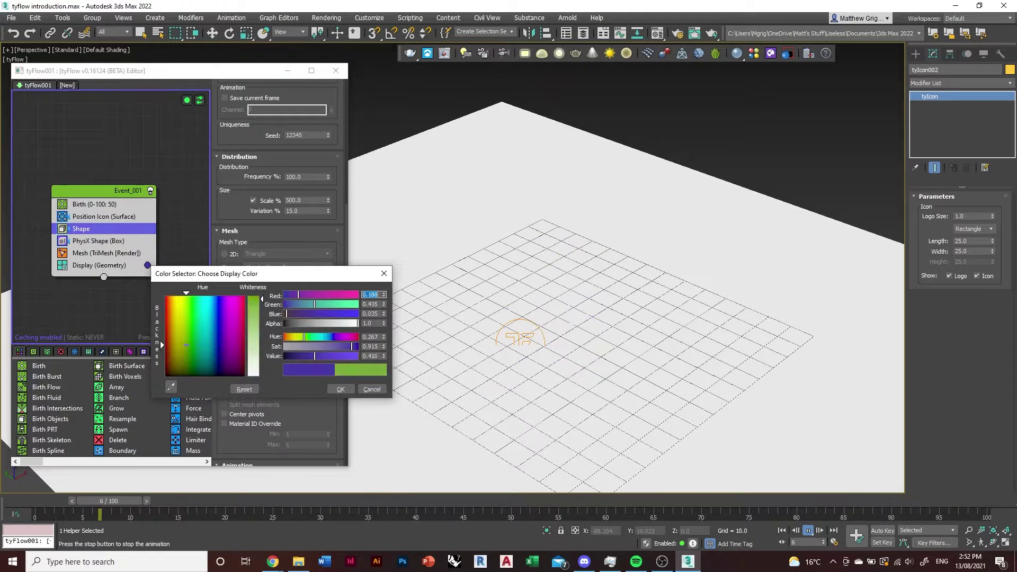
click(191, 340)
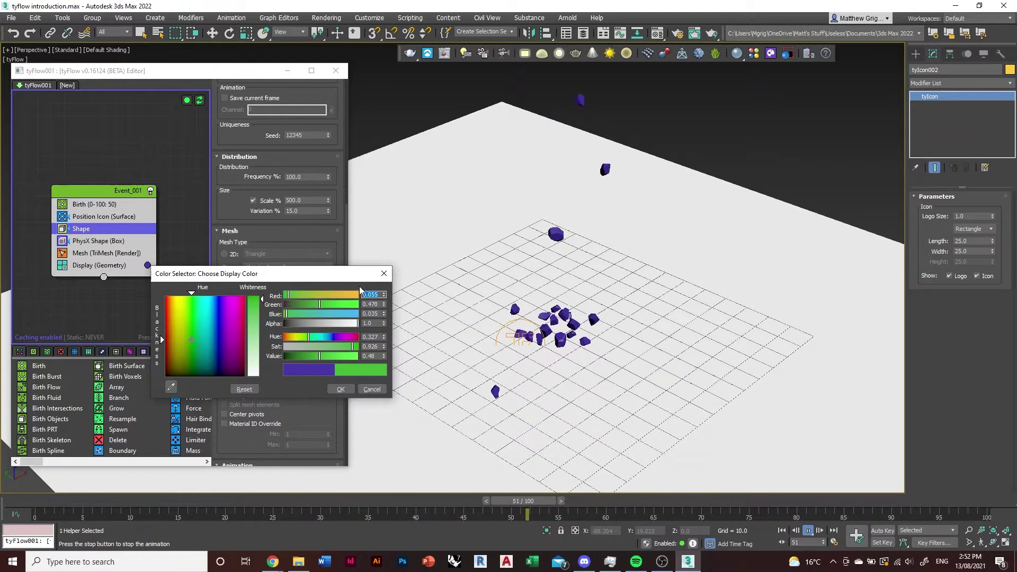
click(338, 389)
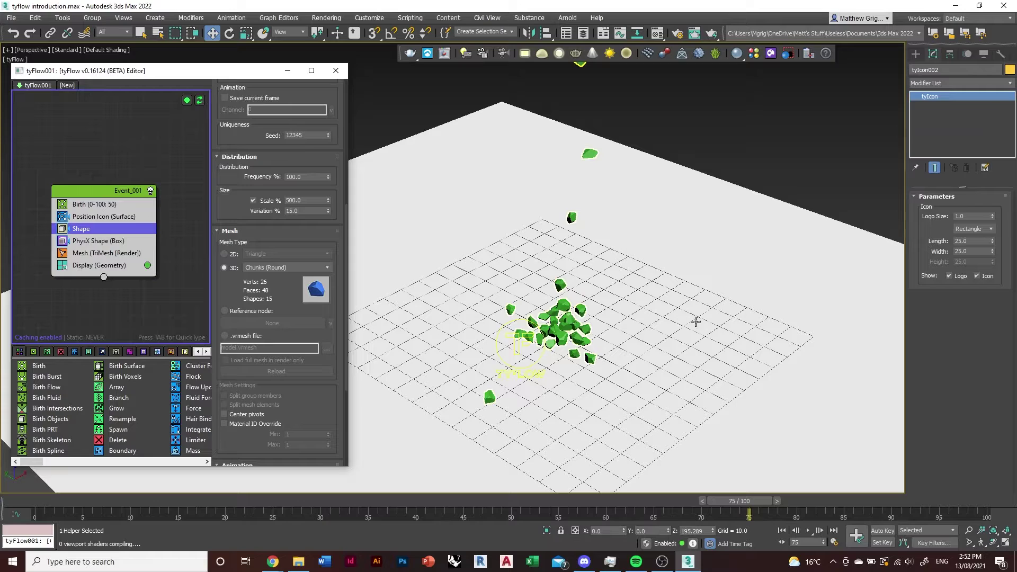
- Change Event_001's display color to orange and play the simulation of falling chunks
click(148, 265)
click(224, 332)
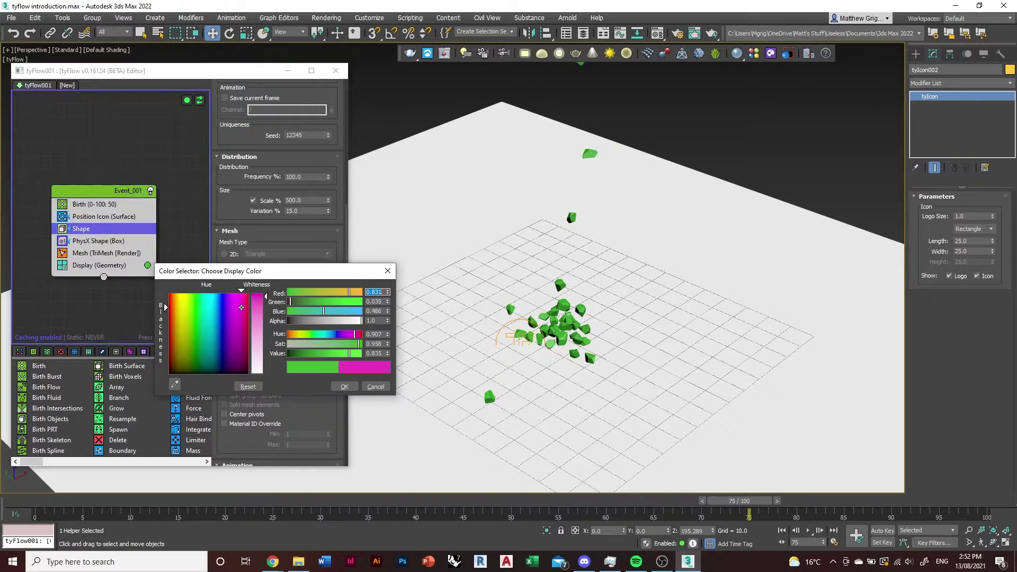
drag(203, 303, 204, 303)
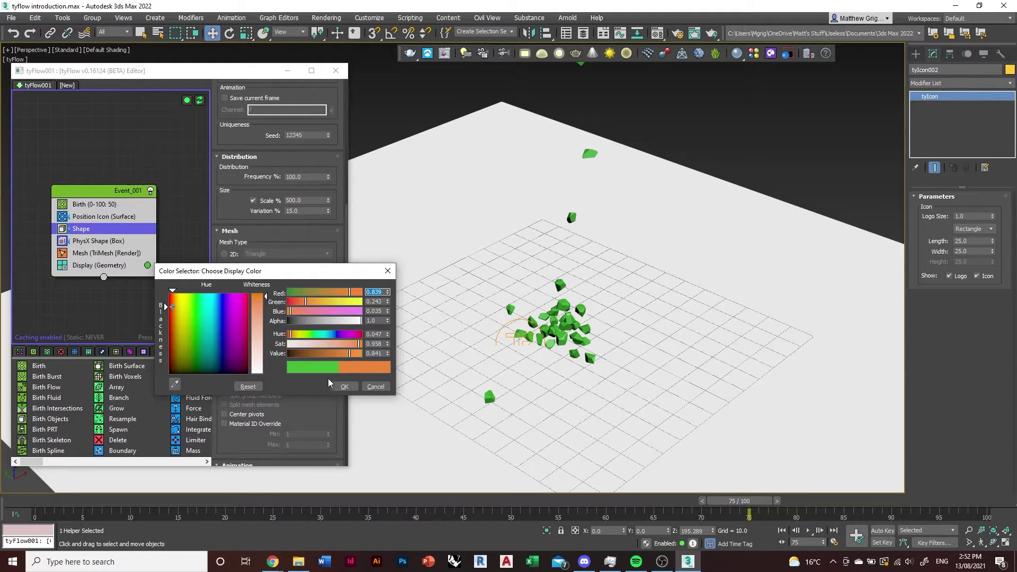
click(343, 387)
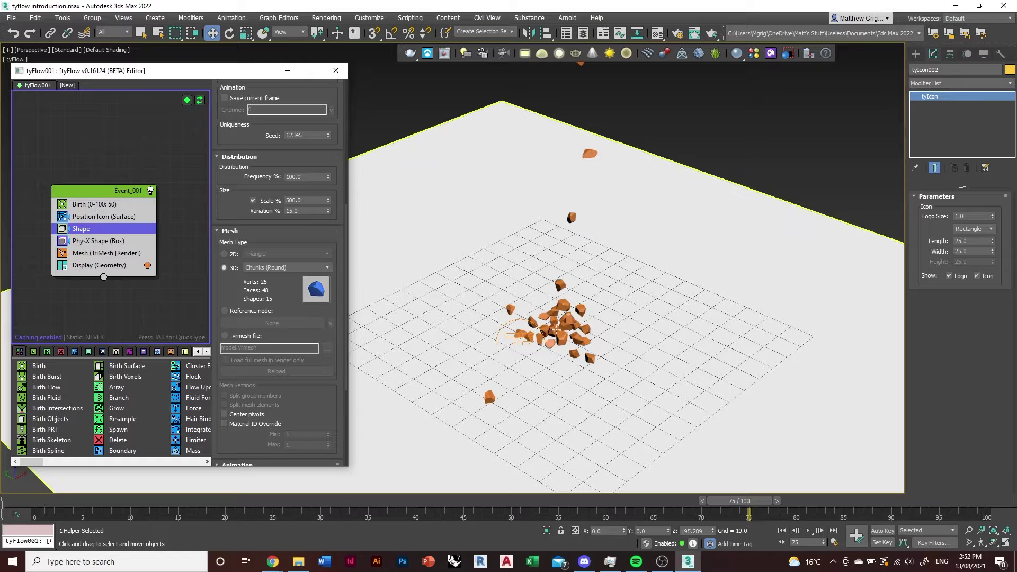
scroll(507, 344, down, 3)
scroll(578, 379, up, 3)
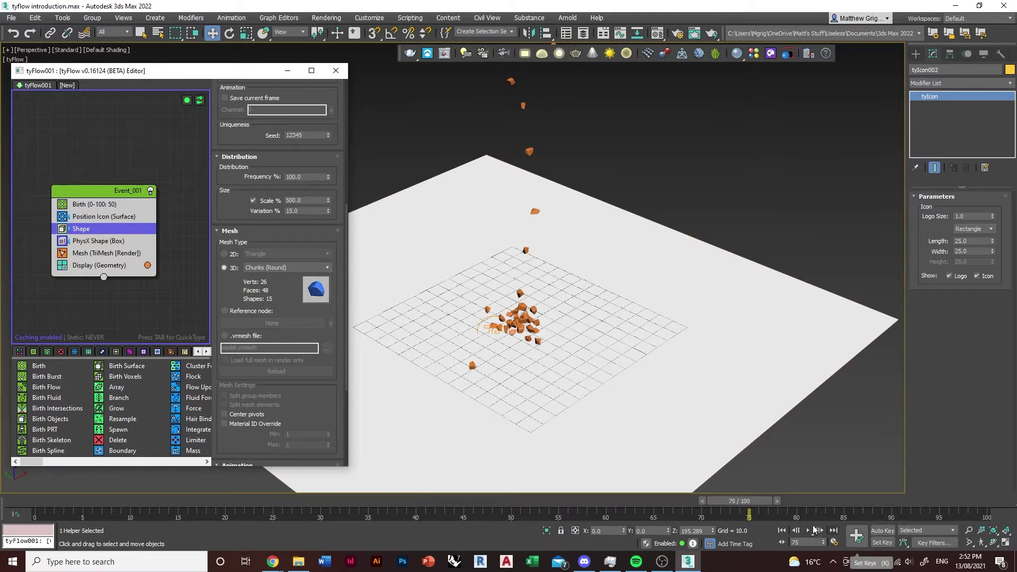
click(814, 529)
scroll(534, 339, up, 3)
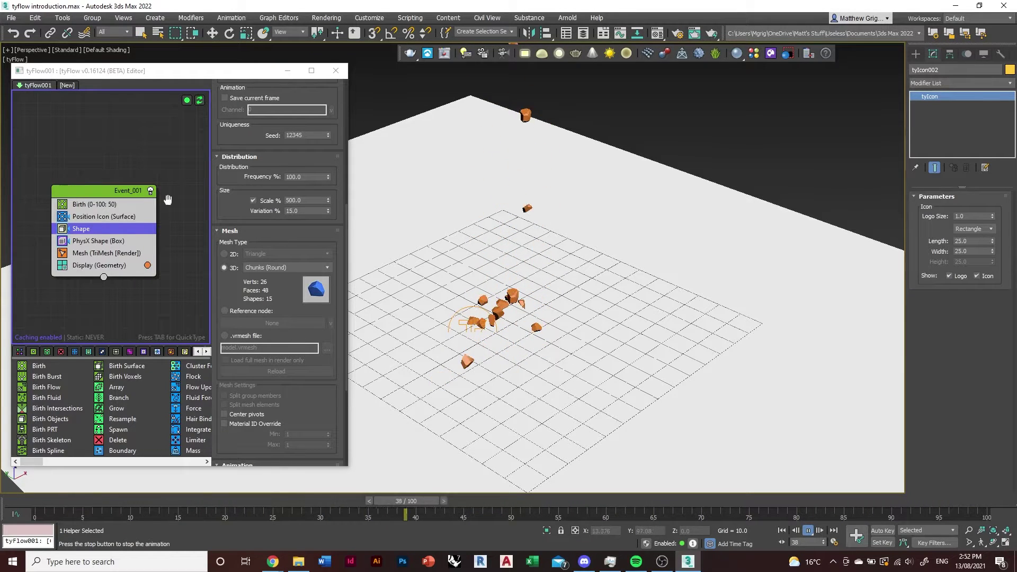
- Delete Event_001 and create the Simple Object Flow preset, emitting particles from the selected tyIcon002
click(193, 253)
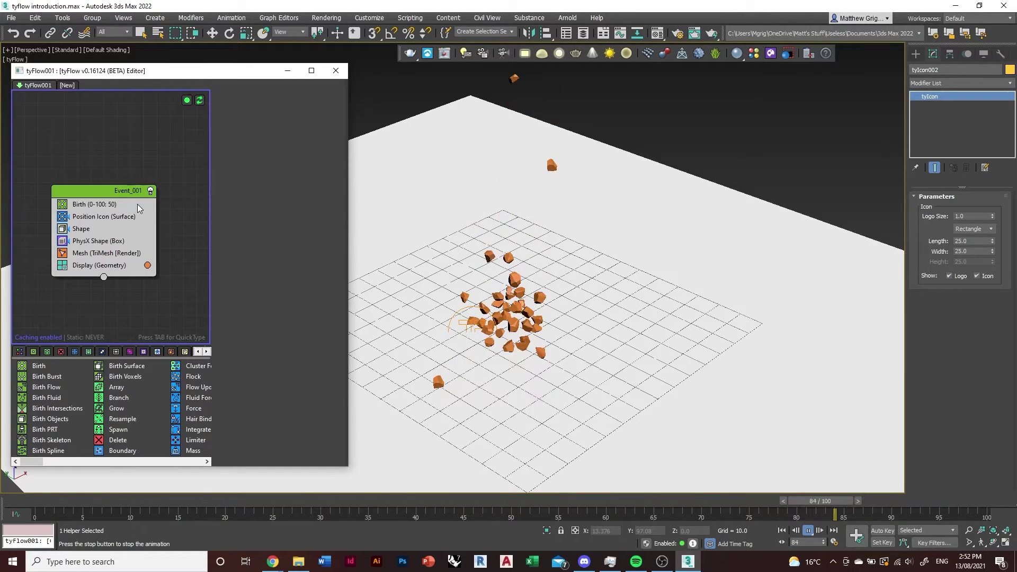
click(108, 192)
key(Delete)
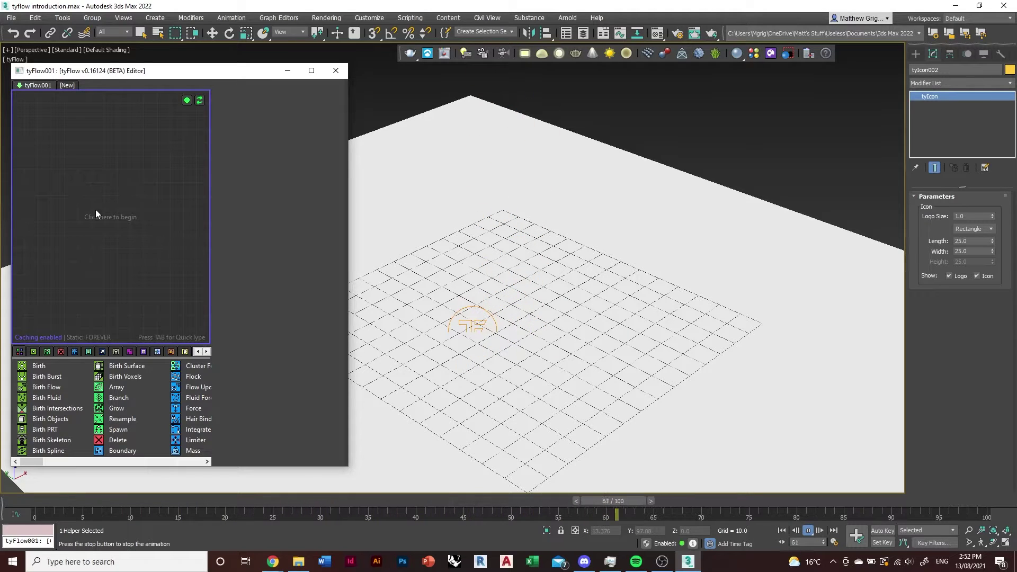
right_click(95, 209)
mouse_move(170, 239)
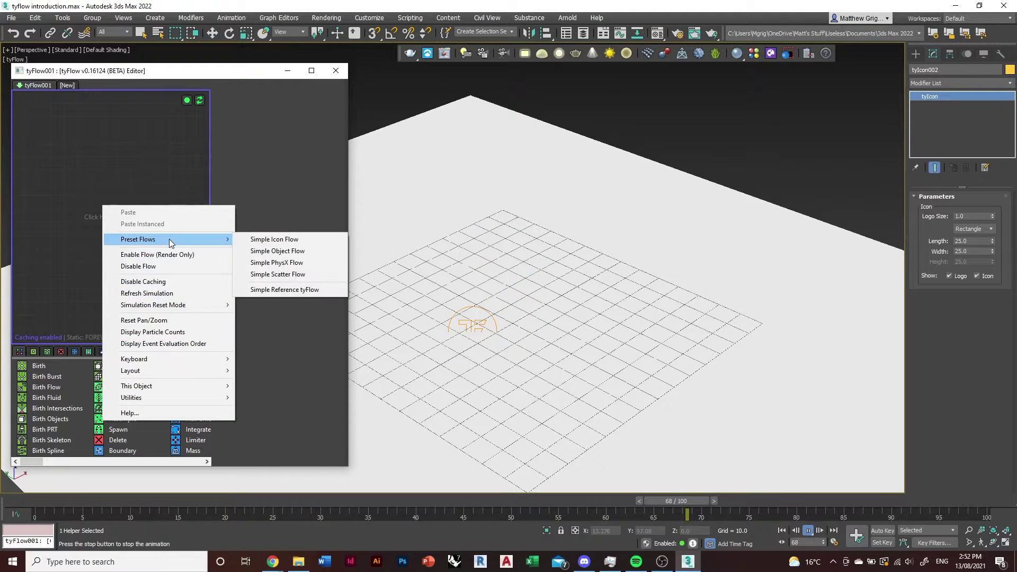
click(307, 250)
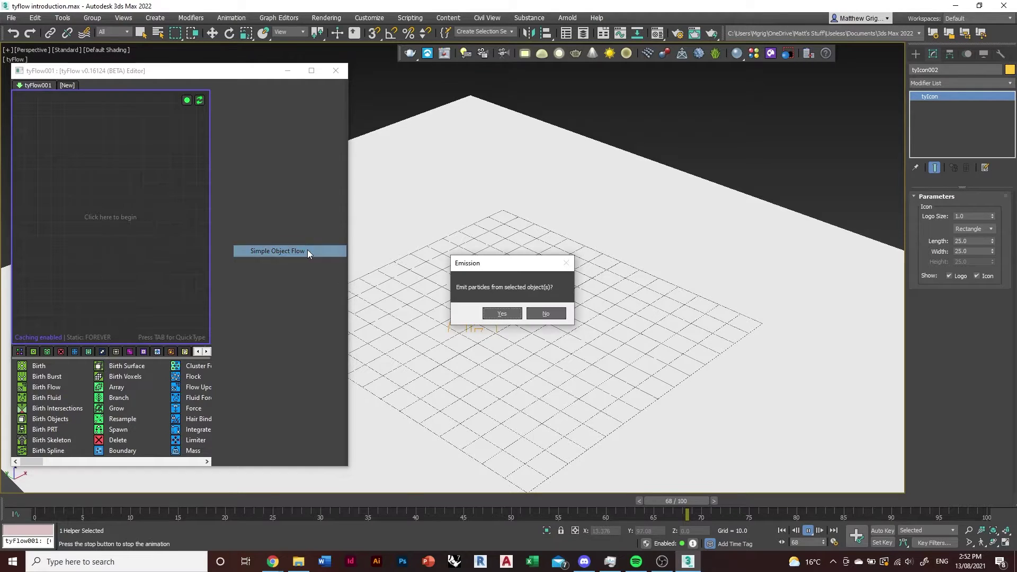
click(501, 314)
scroll(514, 341, down, 4)
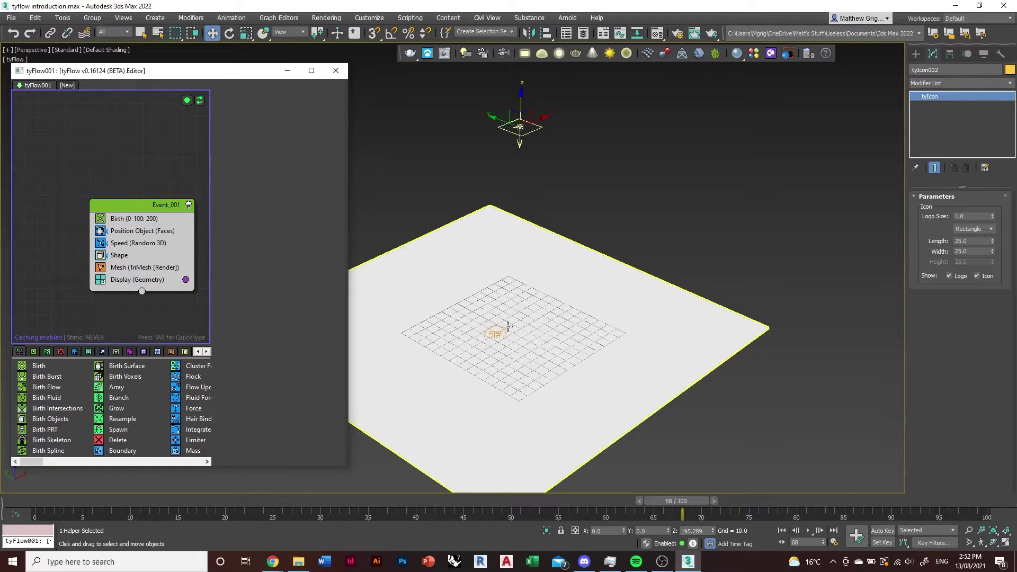
- Reposition the event node in the editor and add Plane001 to the emitter objects of the Position Object operator
drag(93, 189, 95, 189)
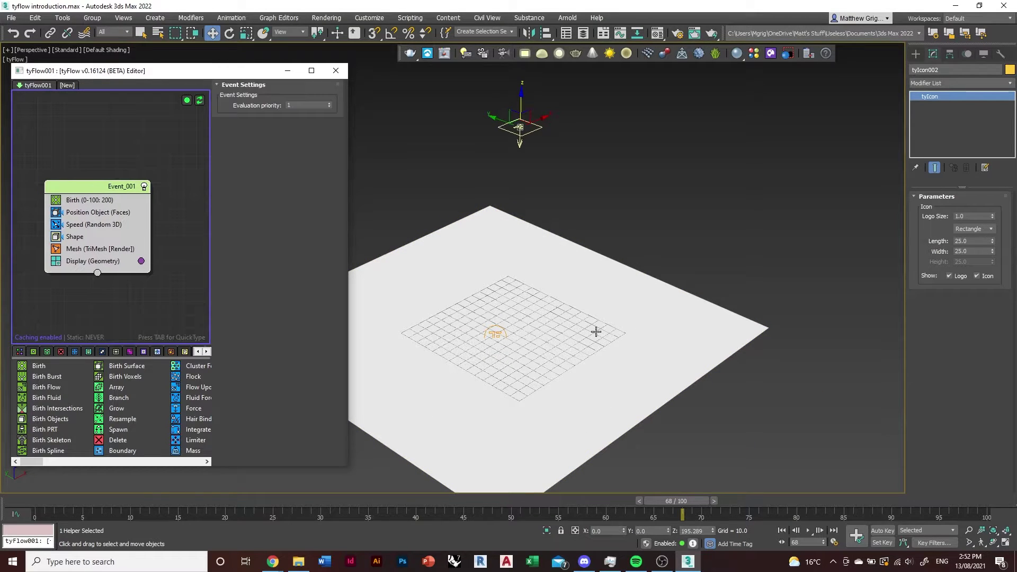
click(598, 333)
right_click(90, 226)
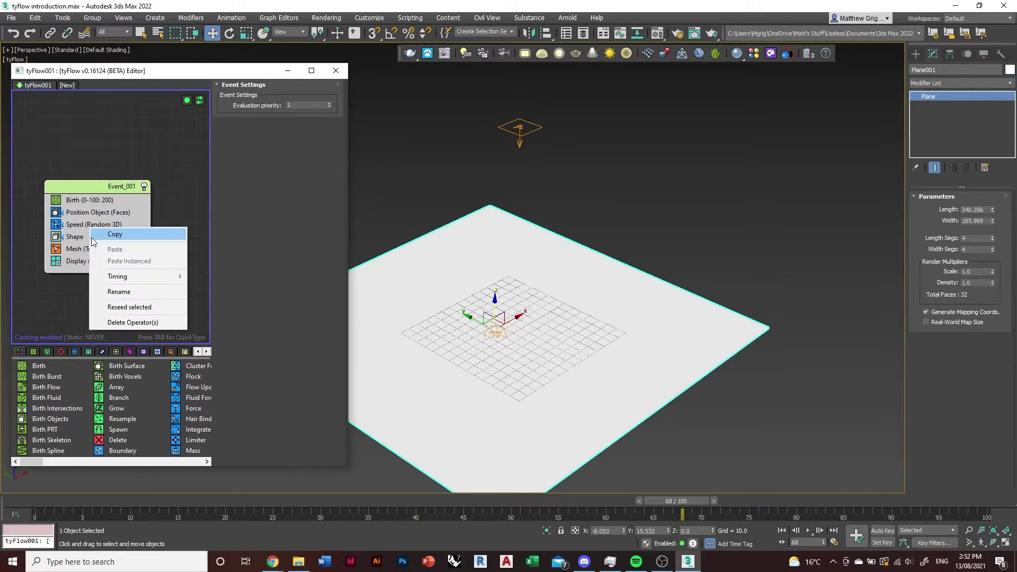
click(69, 238)
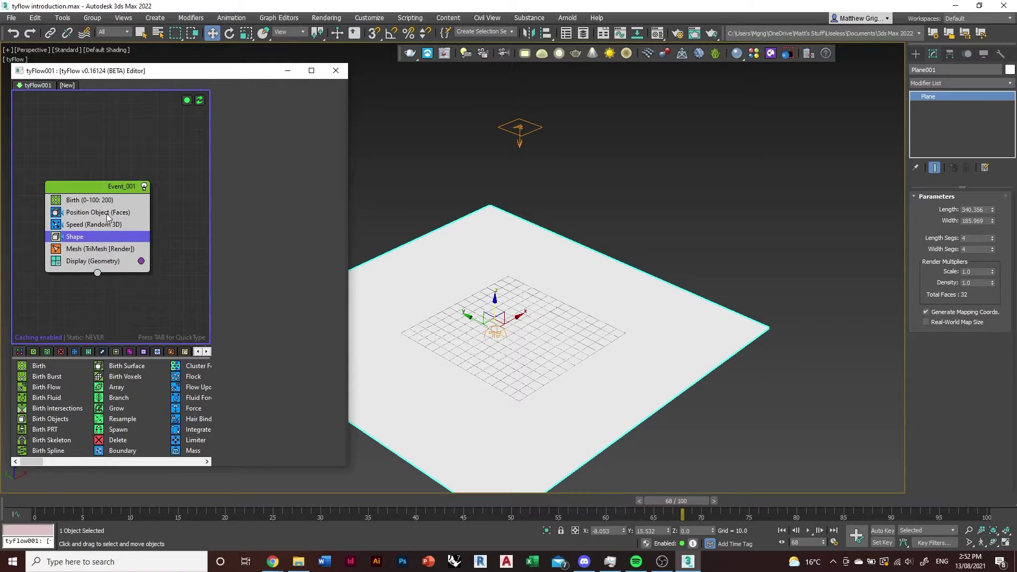
click(106, 213)
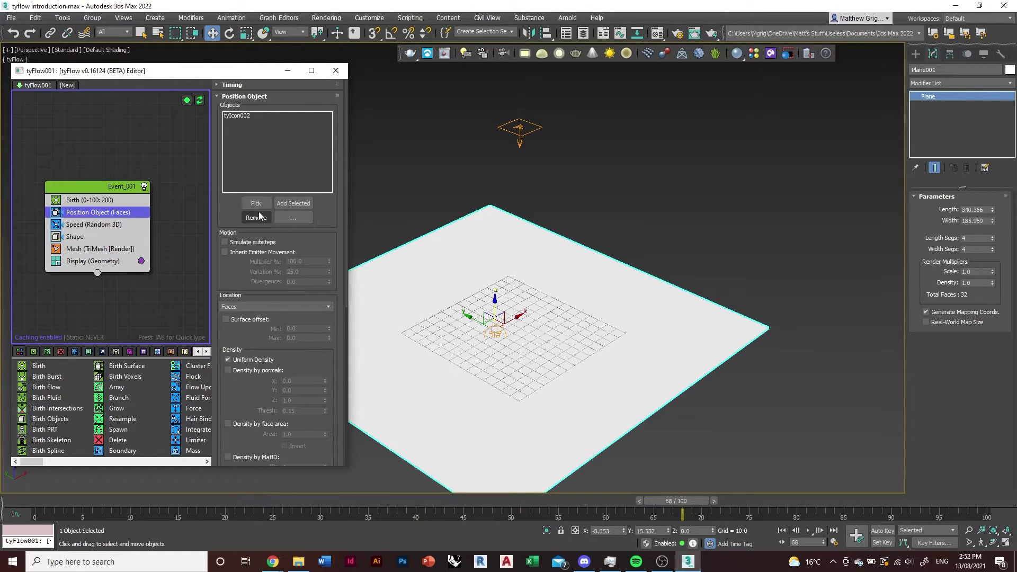
click(256, 204)
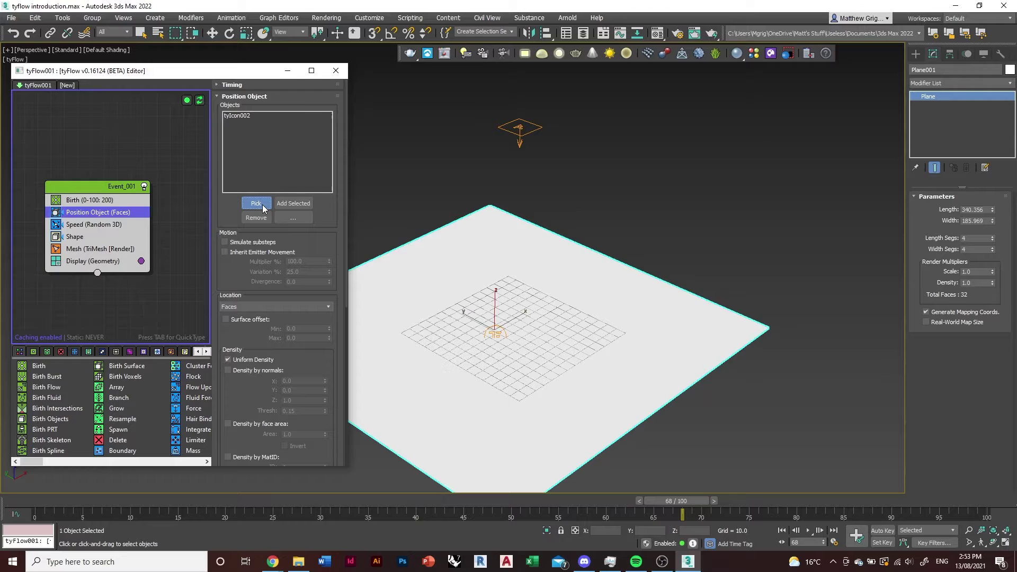
click(655, 285)
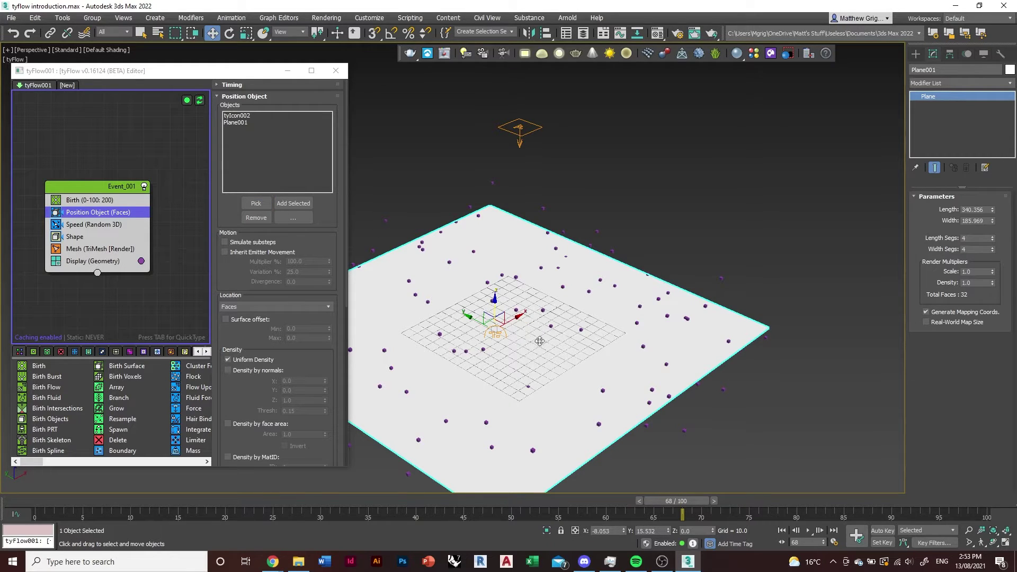
- Play the simulation and examine from several angles how the particles emit from the plane
scroll(535, 397, down, 2)
scroll(522, 413, up, 2)
right_click(530, 371)
click(509, 379)
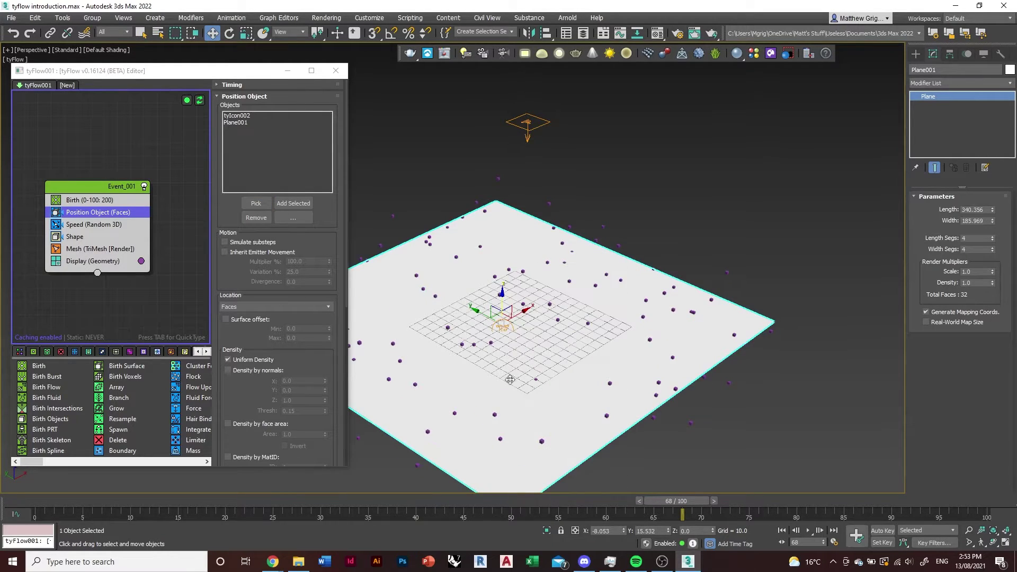
alt+middle_drag(543, 404, 565, 318)
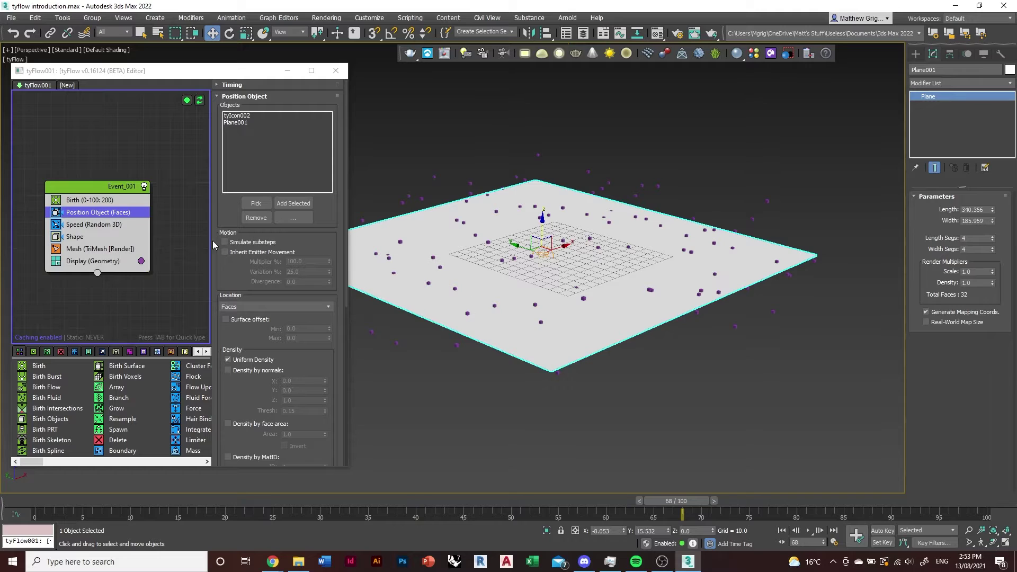
click(809, 531)
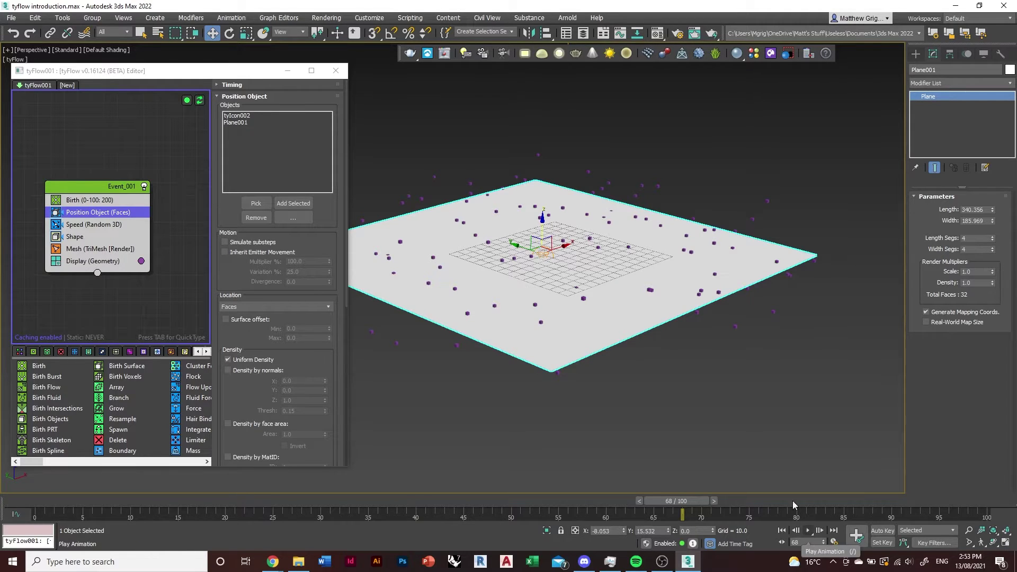
mouse_move(611, 370)
alt+middle_down()
mouse_move(617, 343)
mouse_move(614, 351)
alt+middle_up()
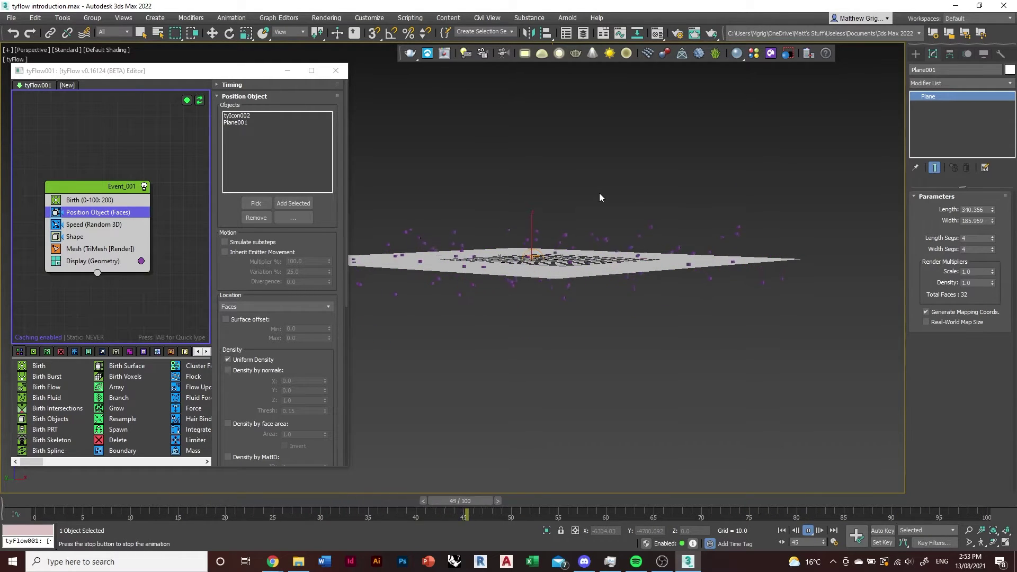
alt+middle_drag(608, 204, 643, 227)
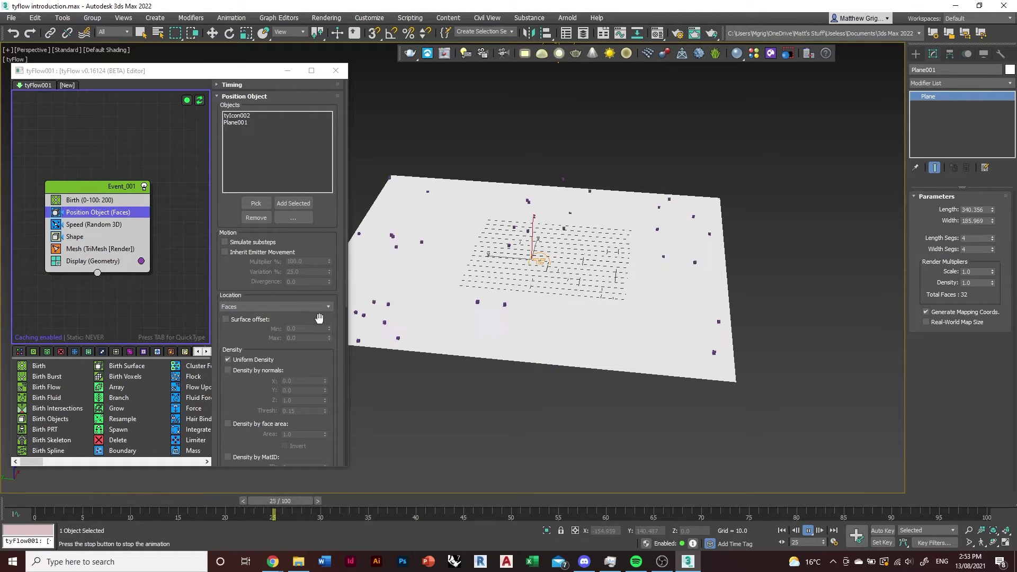
- Replace Event_001 with the Simple Icon Flow preset and place its event node near the top of the editor canvas
click(97, 185)
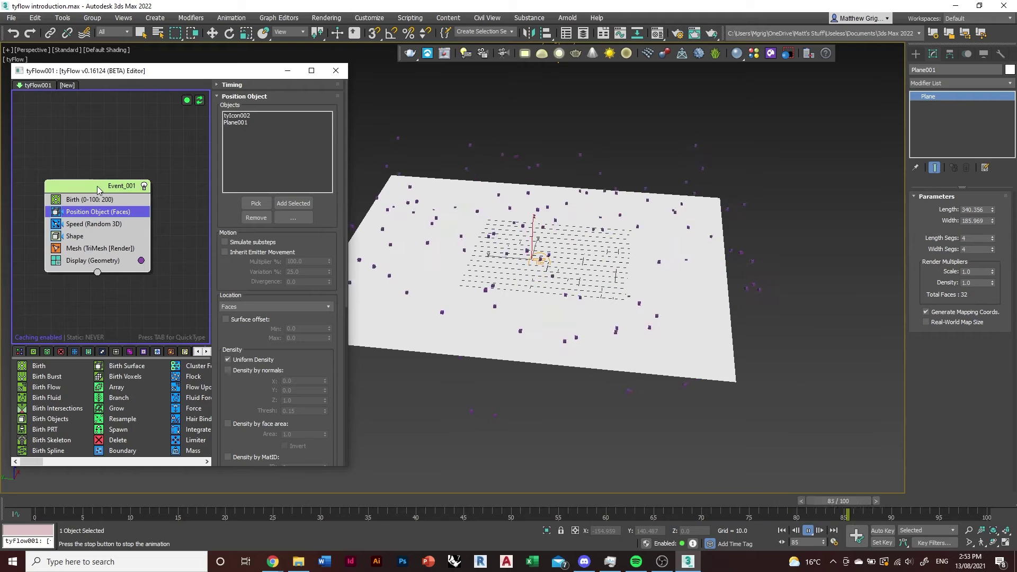
key(Delete)
right_click(101, 163)
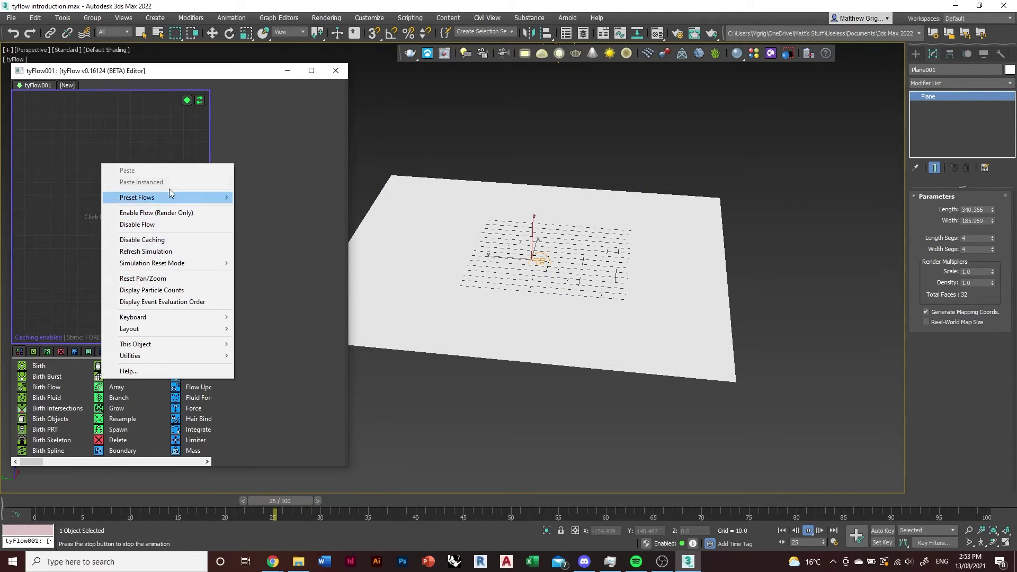
mouse_move(176, 199)
click(260, 197)
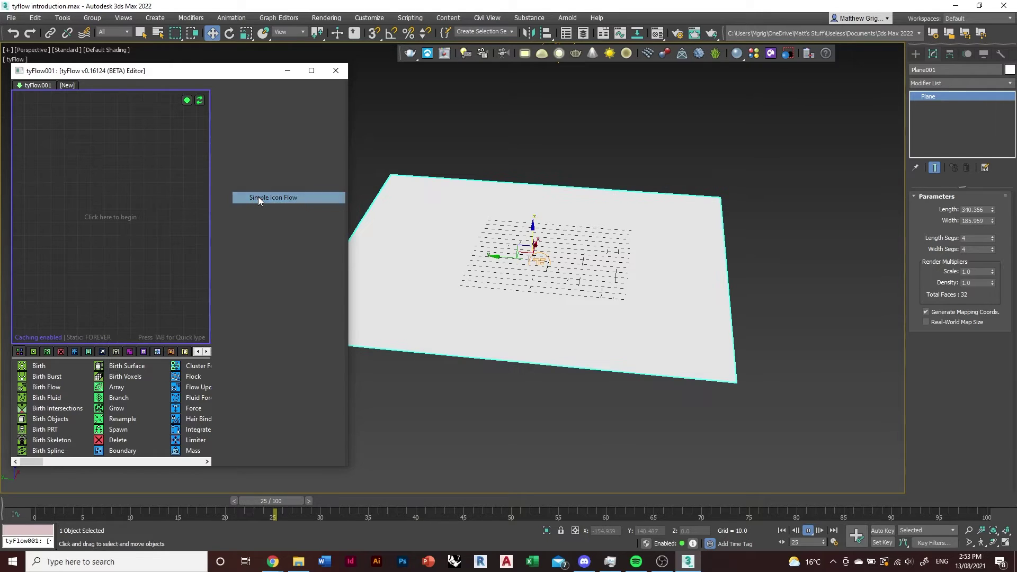
alt+middle_drag(582, 402, 559, 394)
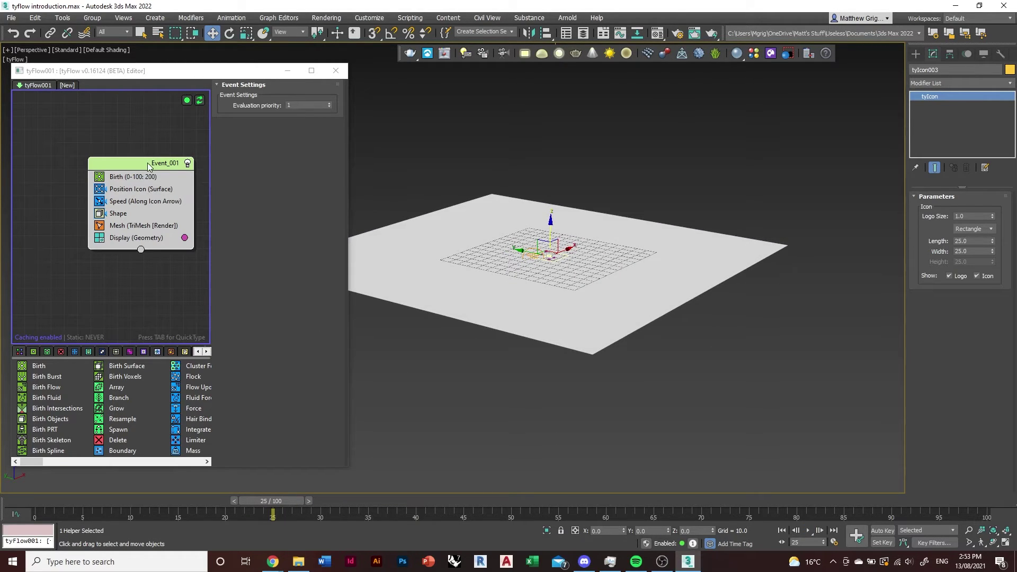
drag(149, 167, 108, 156)
- Play the Simple Icon Flow simulation and inspect the particle stream from a low angle beneath the plane
click(808, 530)
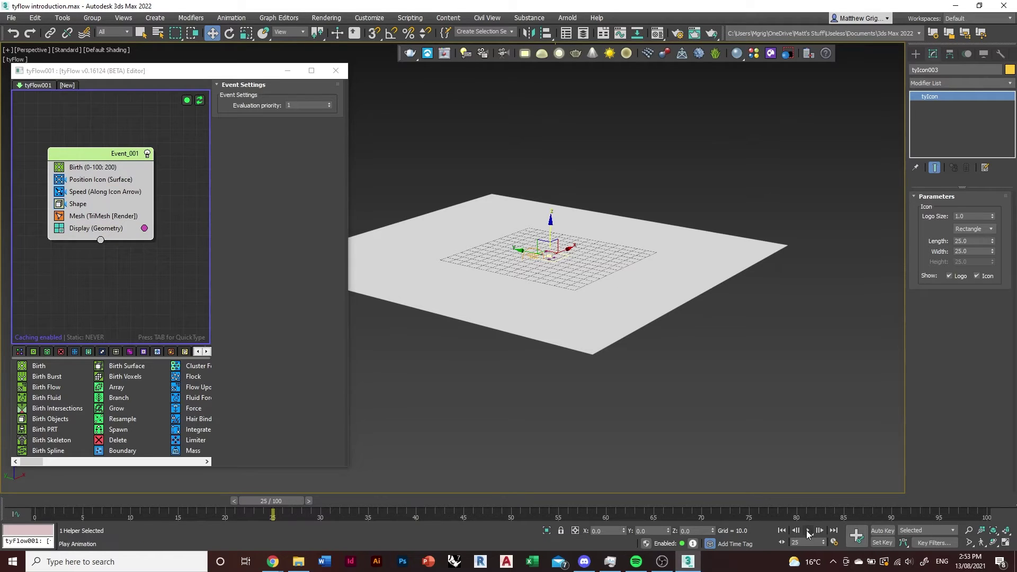
alt+middle_drag(541, 332, 527, 346)
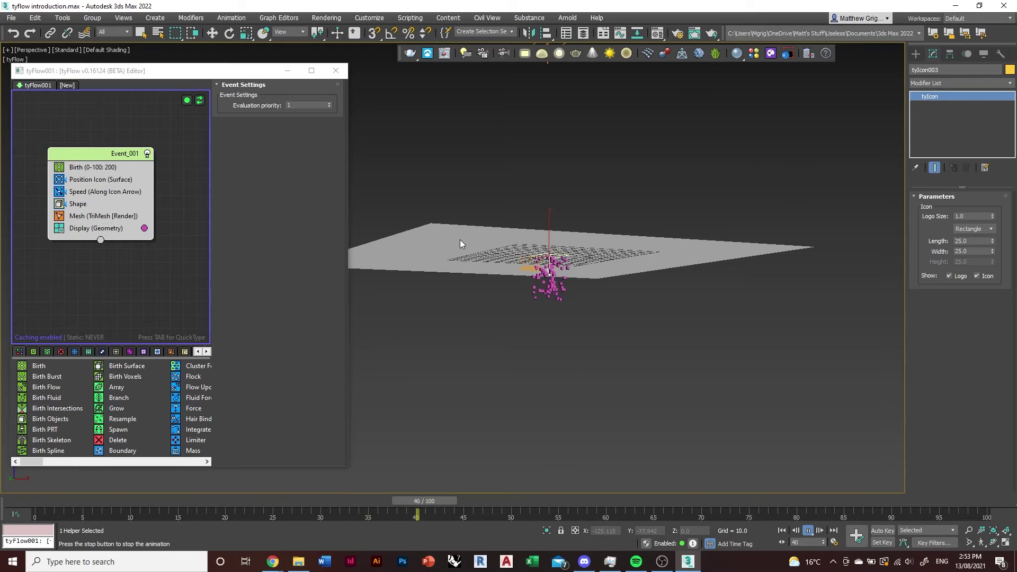
alt+middle_drag(461, 243, 560, 311)
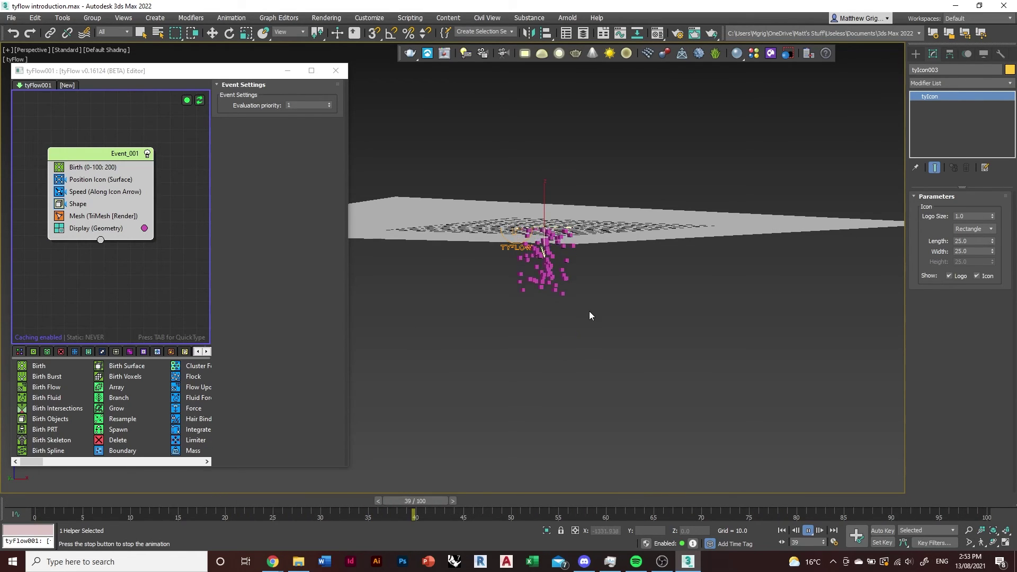
mouse_move(589, 311)
alt+middle_down()
mouse_move(606, 327)
mouse_move(587, 304)
alt+middle_up()
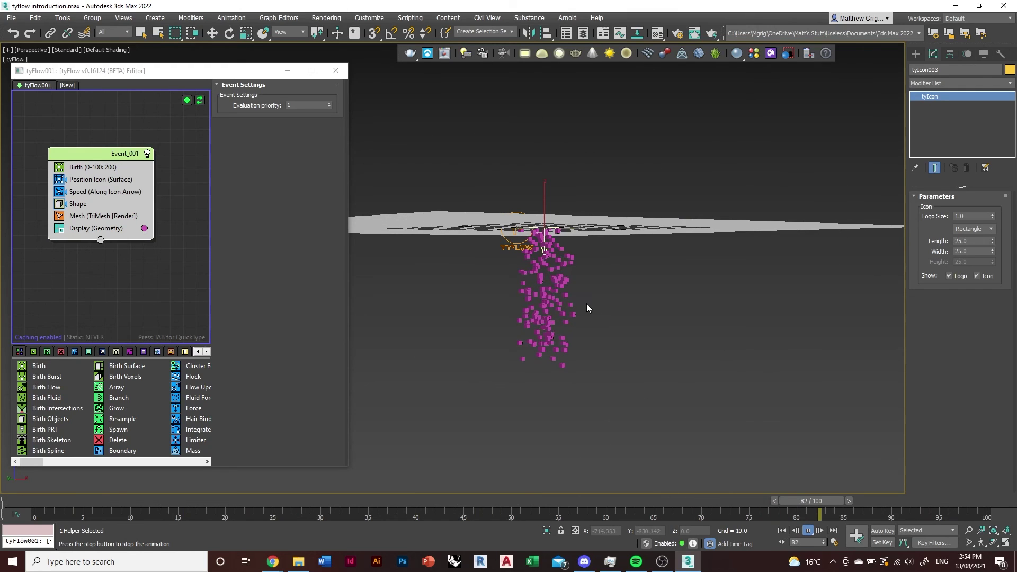